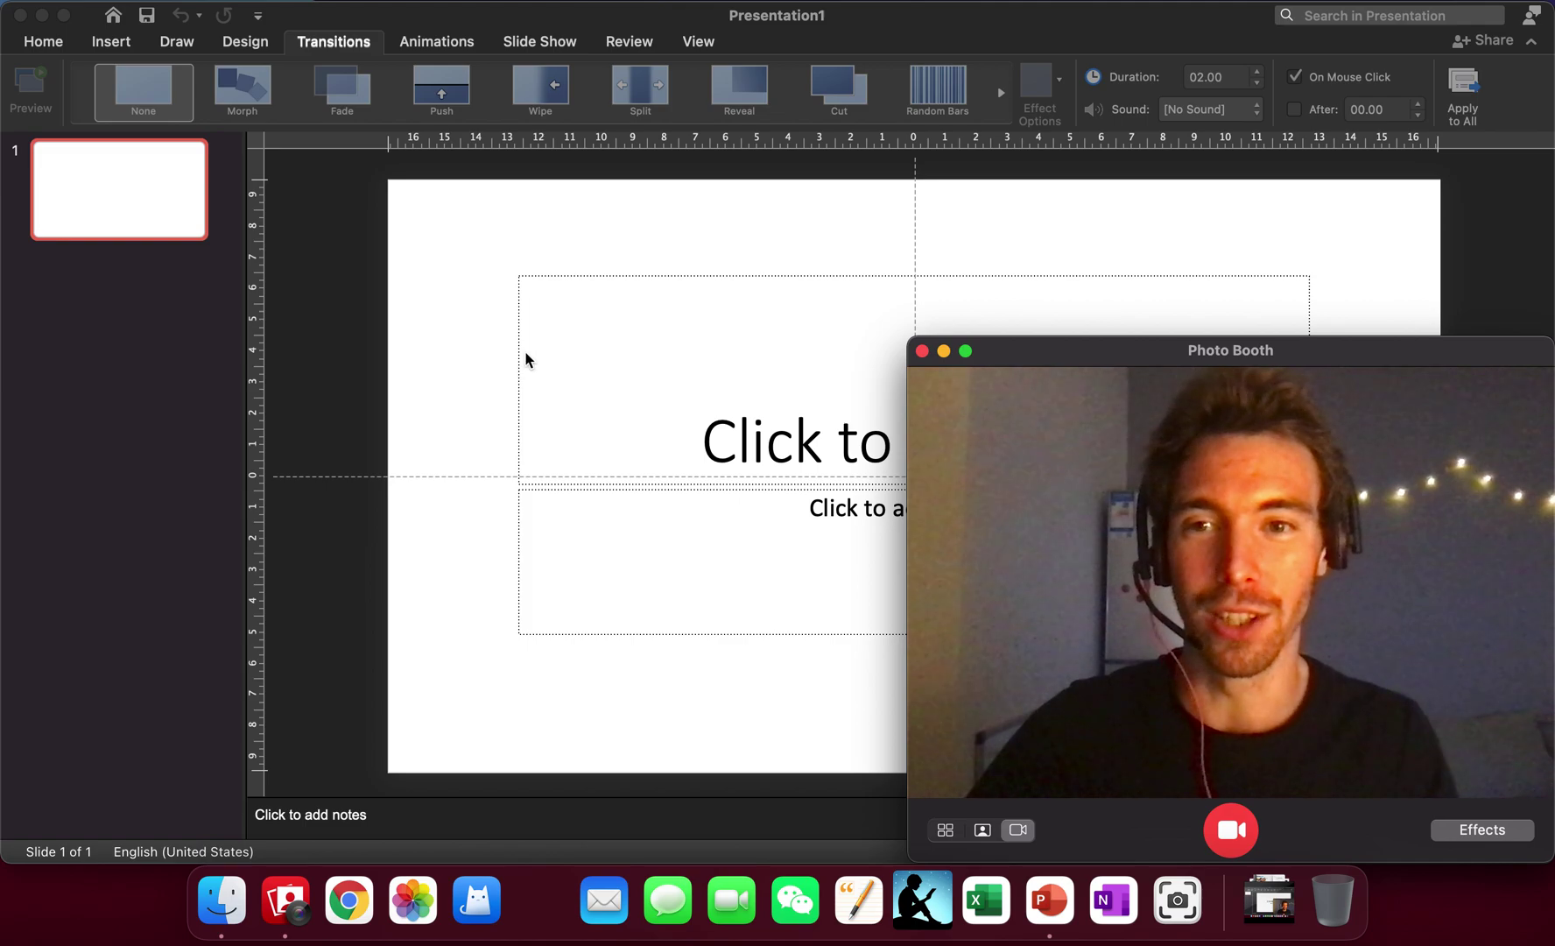
{"action": "left_click", "coordinate": [308, 335]}
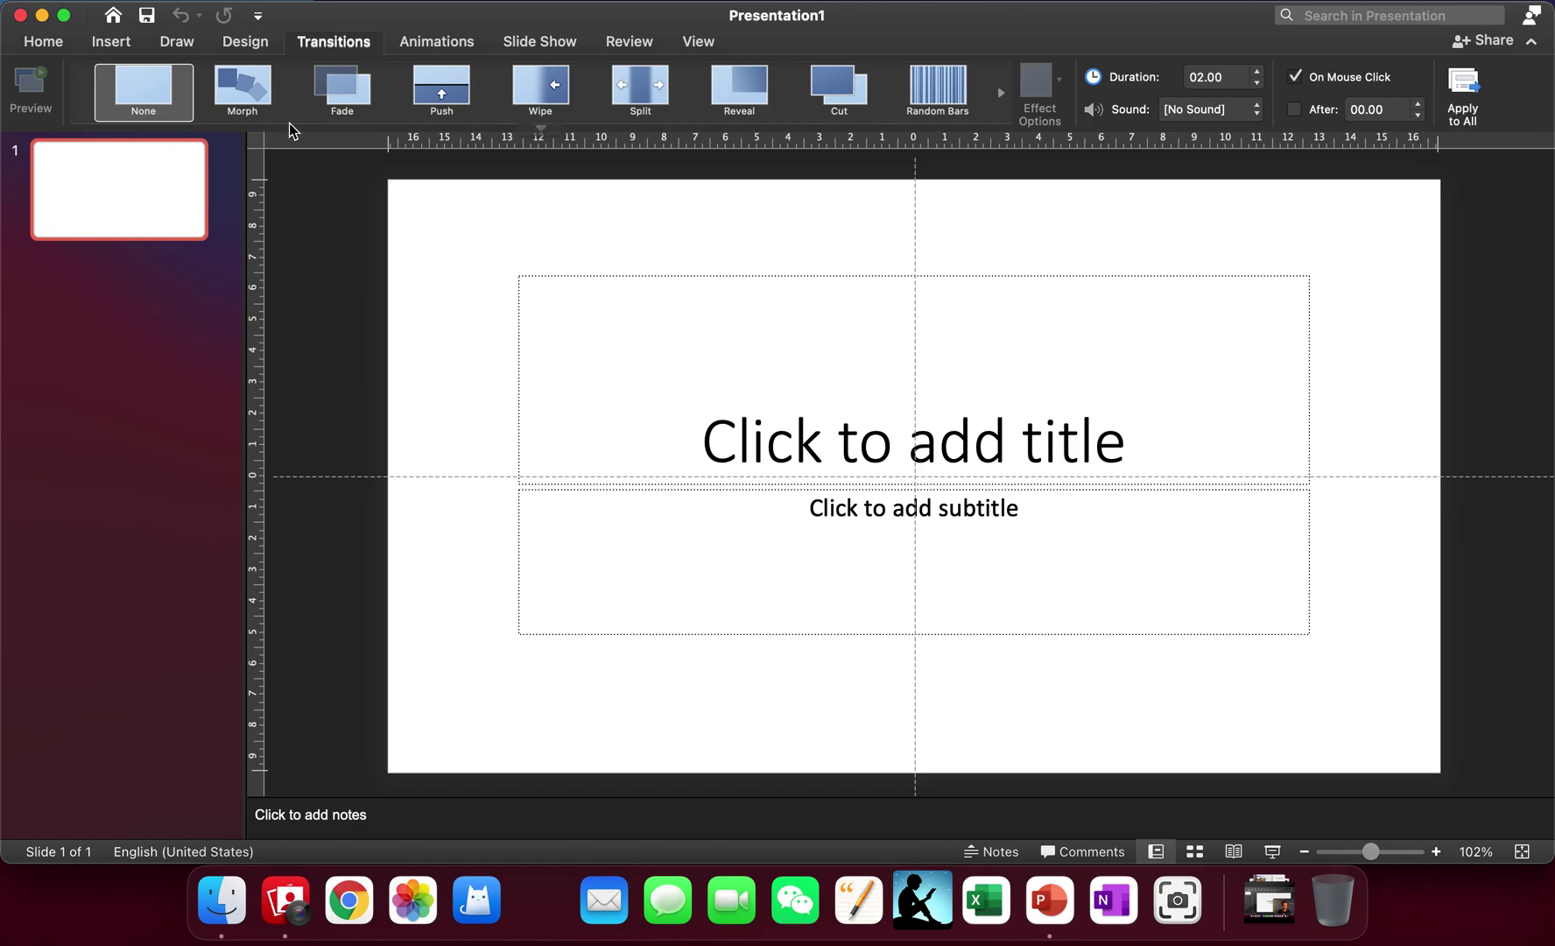
{"action": "left_click", "coordinate": [49, 44]}
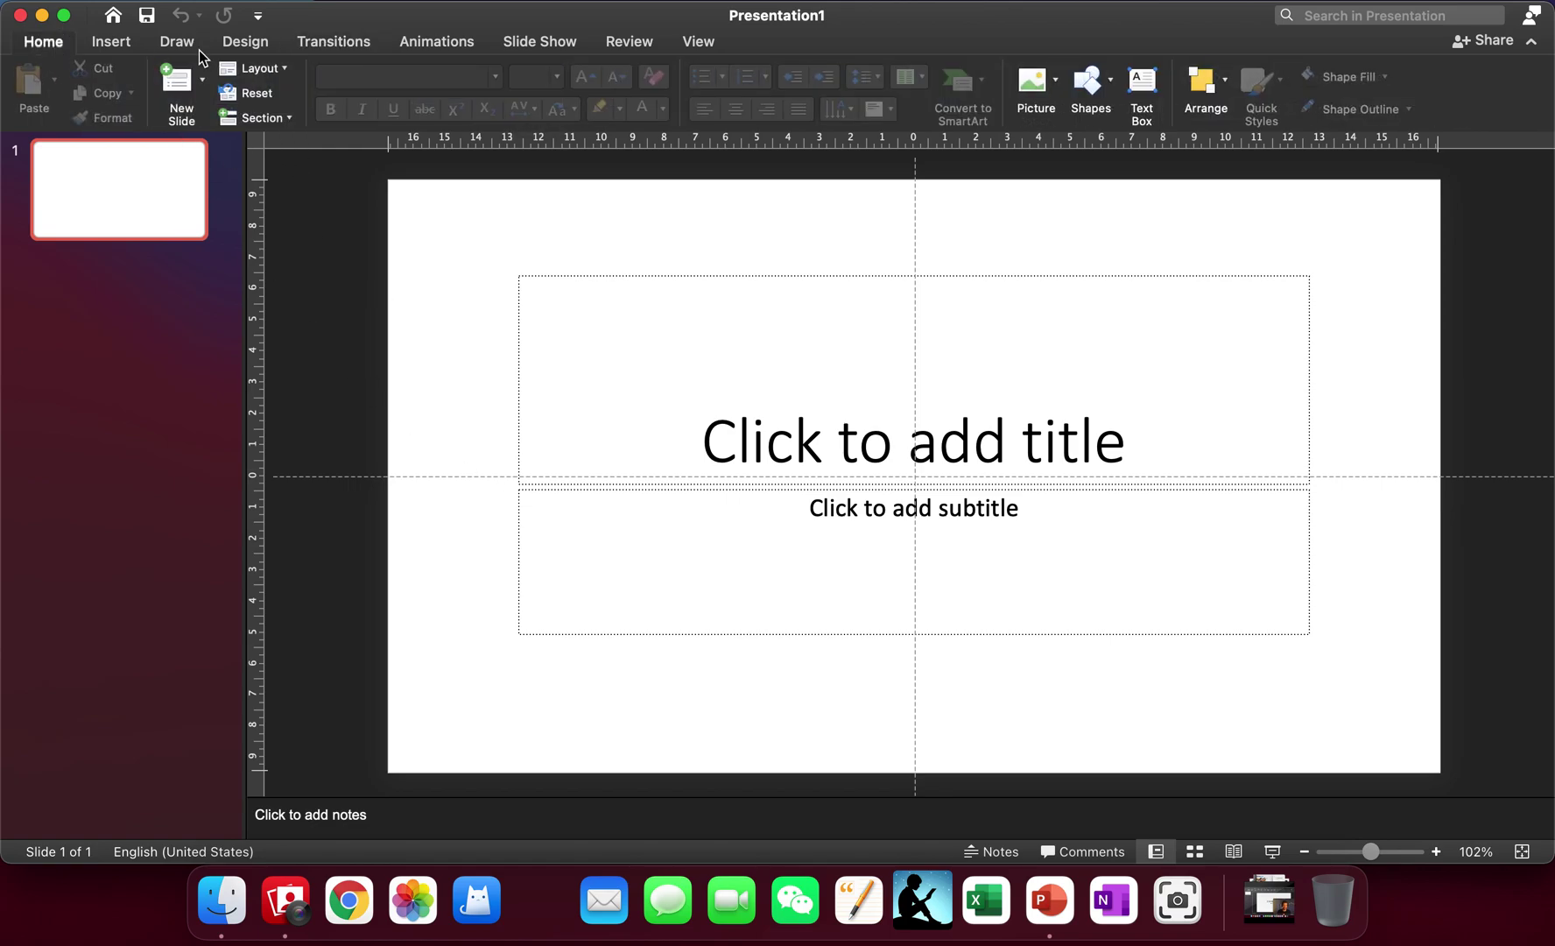
{"action": "left_click", "coordinate": [357, 52]}
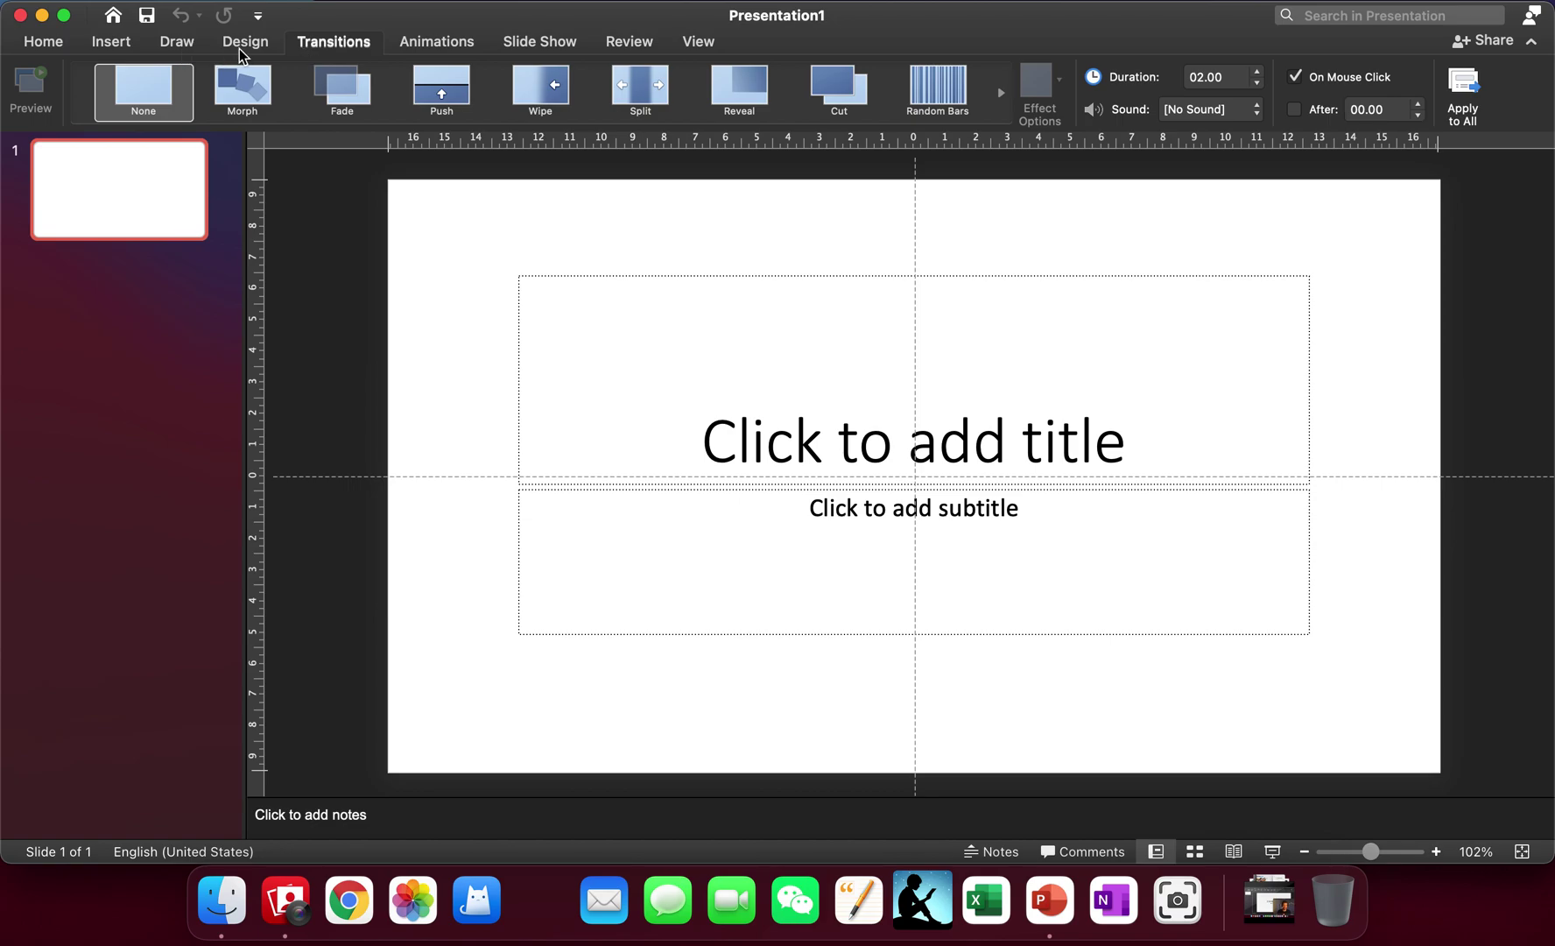
{"action": "left_click", "coordinate": [58, 46]}
{"action": "left_click", "coordinate": [326, 44]}
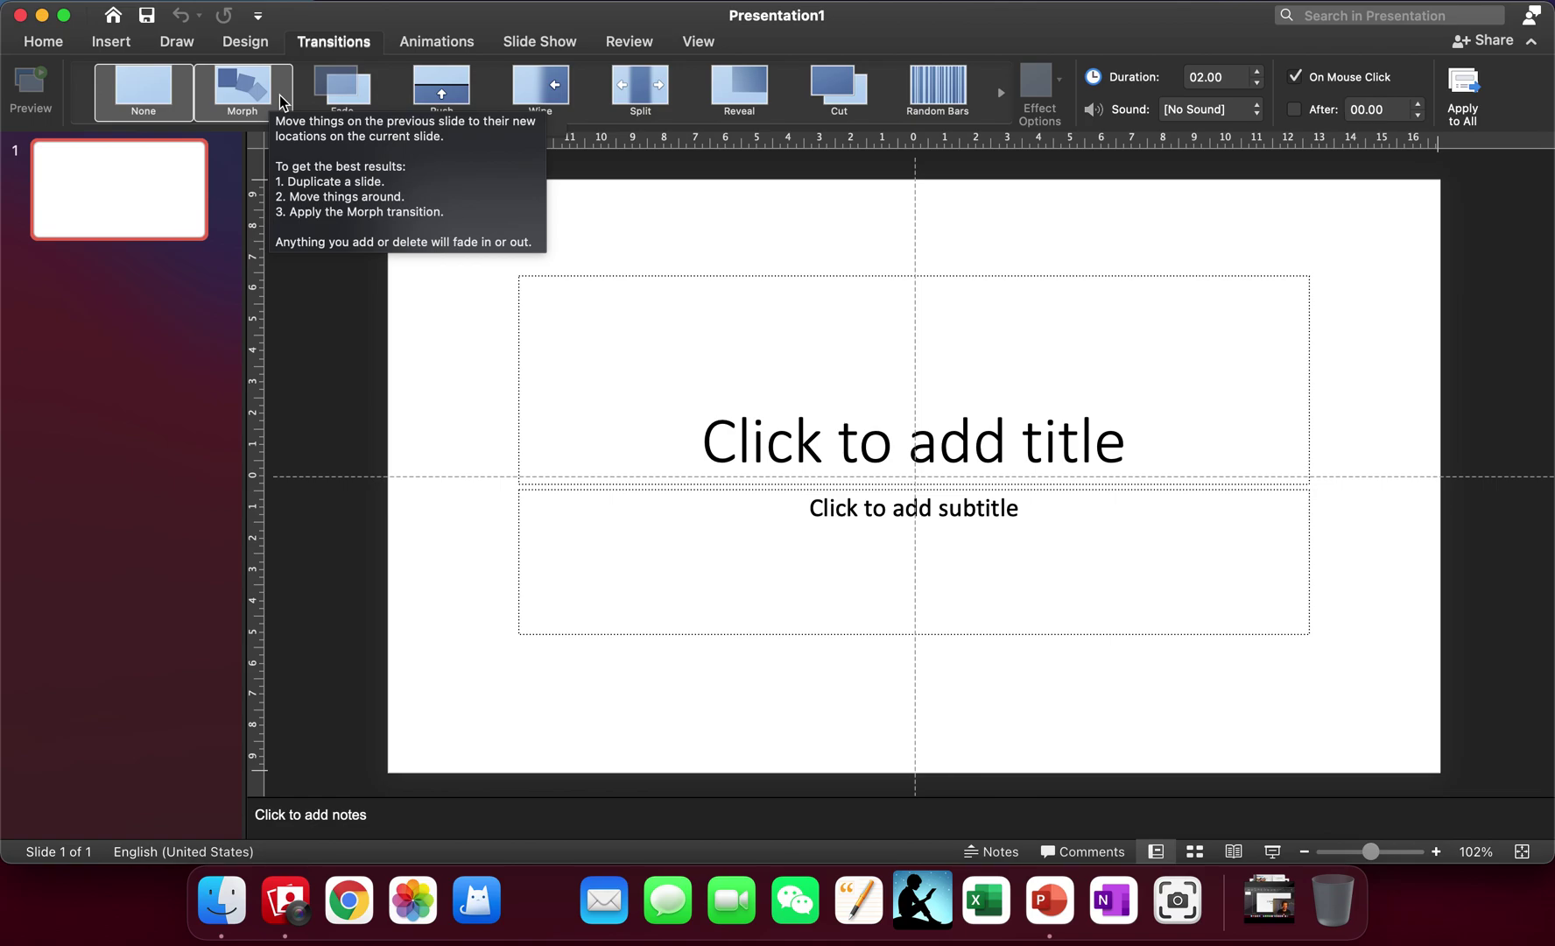
Insert the laptop-and-coffee JPEG whose name ends in j4uuKnN43_M-unsplash.jpg from the Downloads folder onto the slide
{"action": "left_click", "coordinate": [114, 41]}
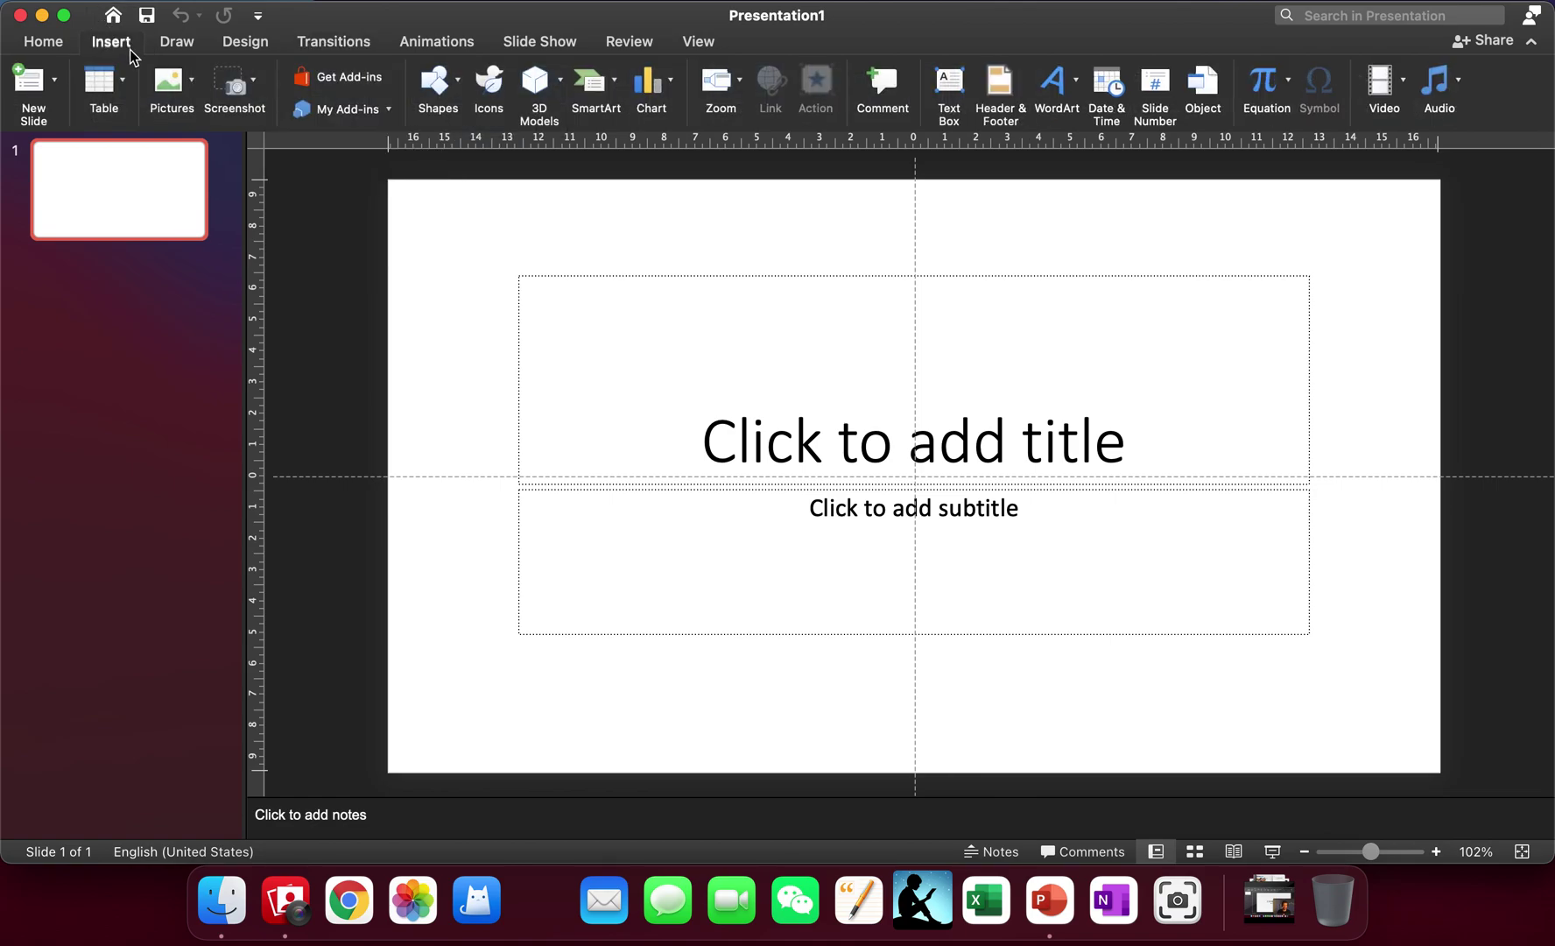
{"action": "left_click", "coordinate": [165, 83]}
{"action": "left_click", "coordinate": [434, 241]}
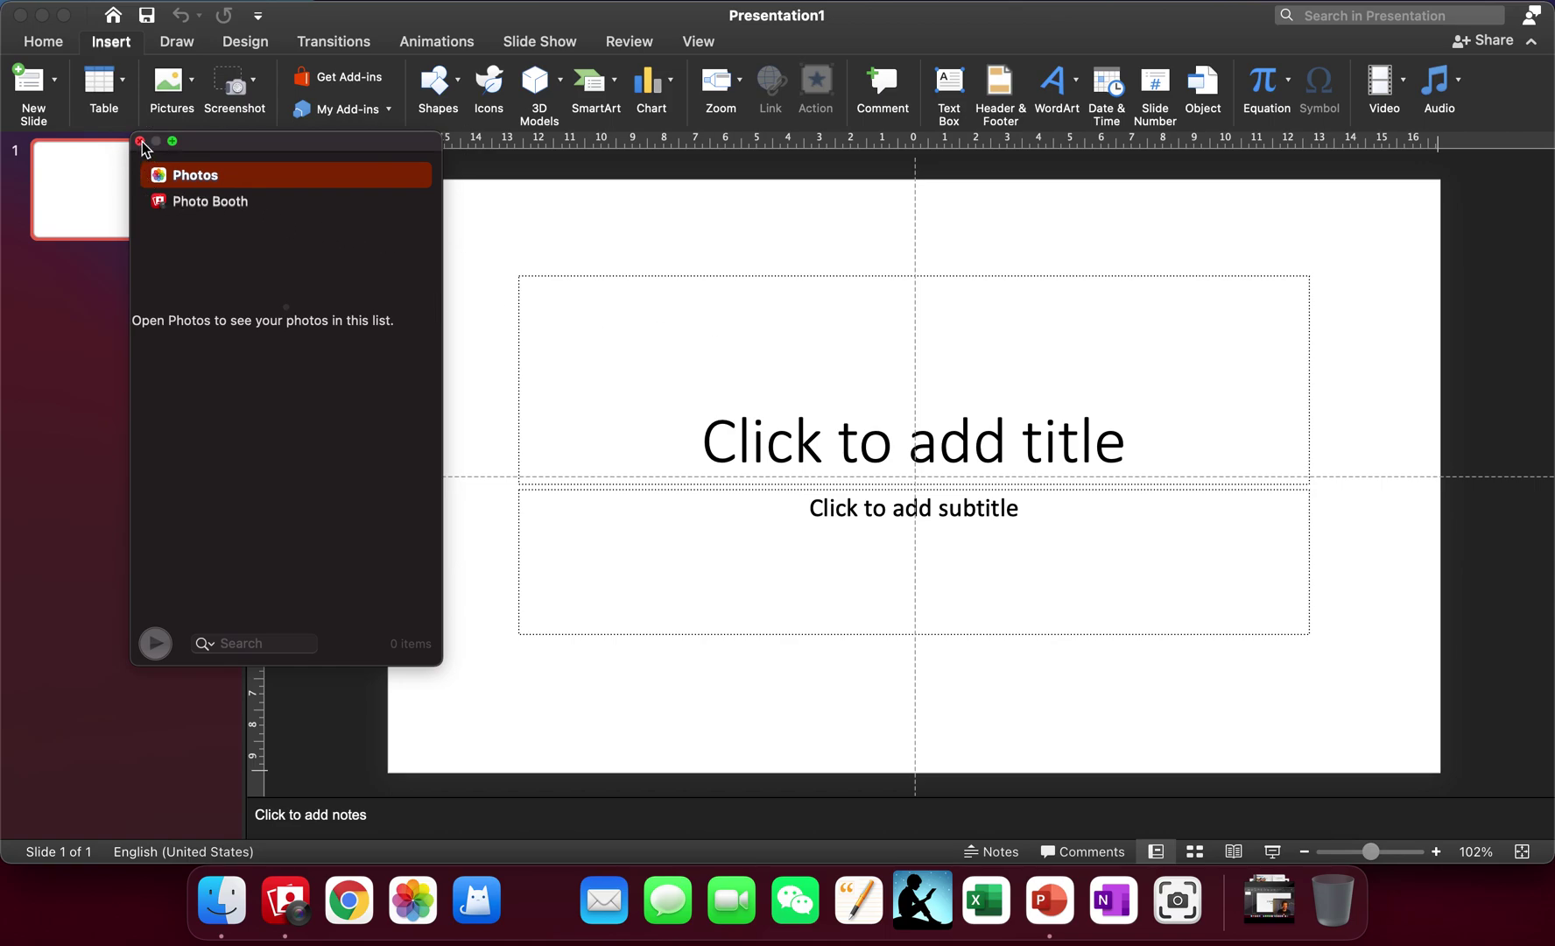
{"action": "left_click", "coordinate": [140, 141]}
{"action": "left_click", "coordinate": [169, 81]}
{"action": "left_click", "coordinate": [186, 155]}
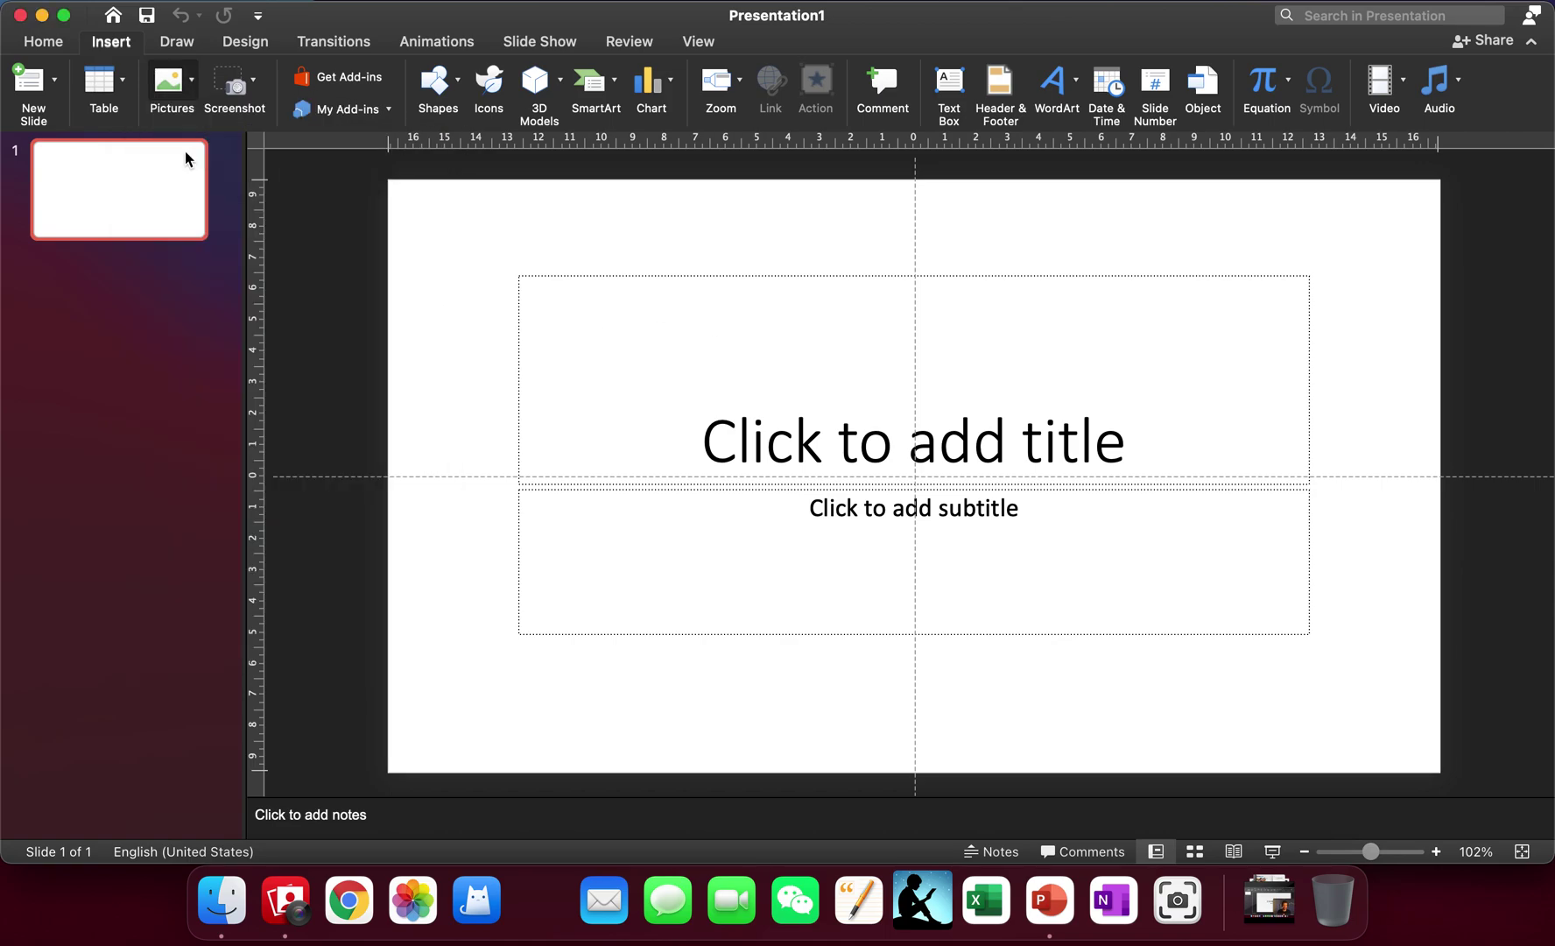
{"action": "left_click", "coordinate": [324, 179]}
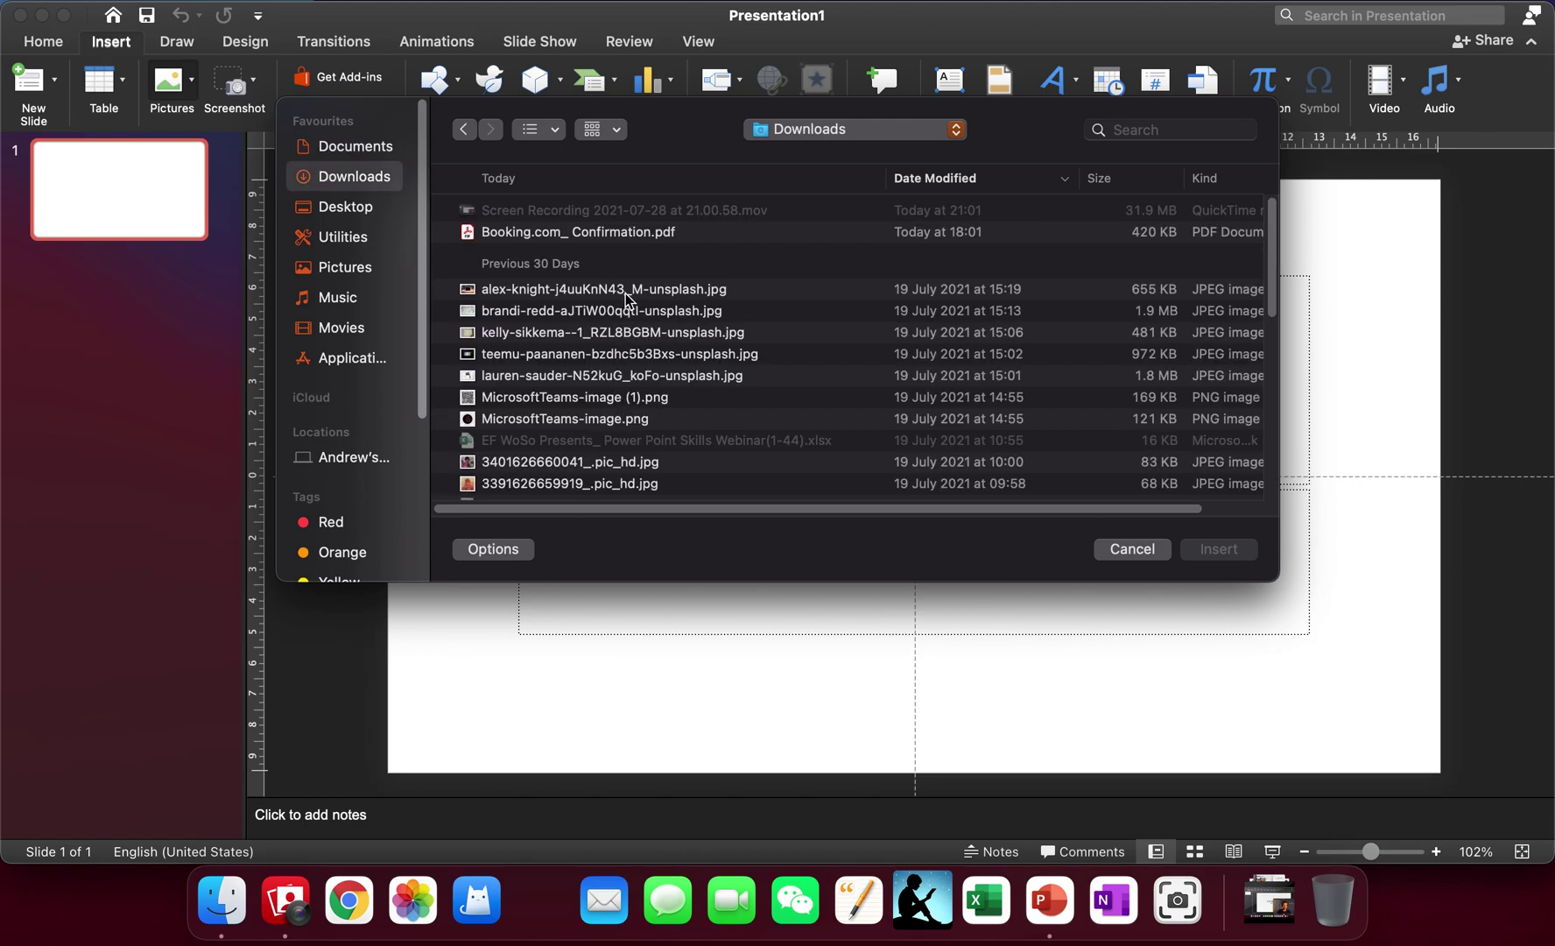
{"action": "left_click", "coordinate": [613, 289]}
{"action": "left_click", "coordinate": [1217, 552]}
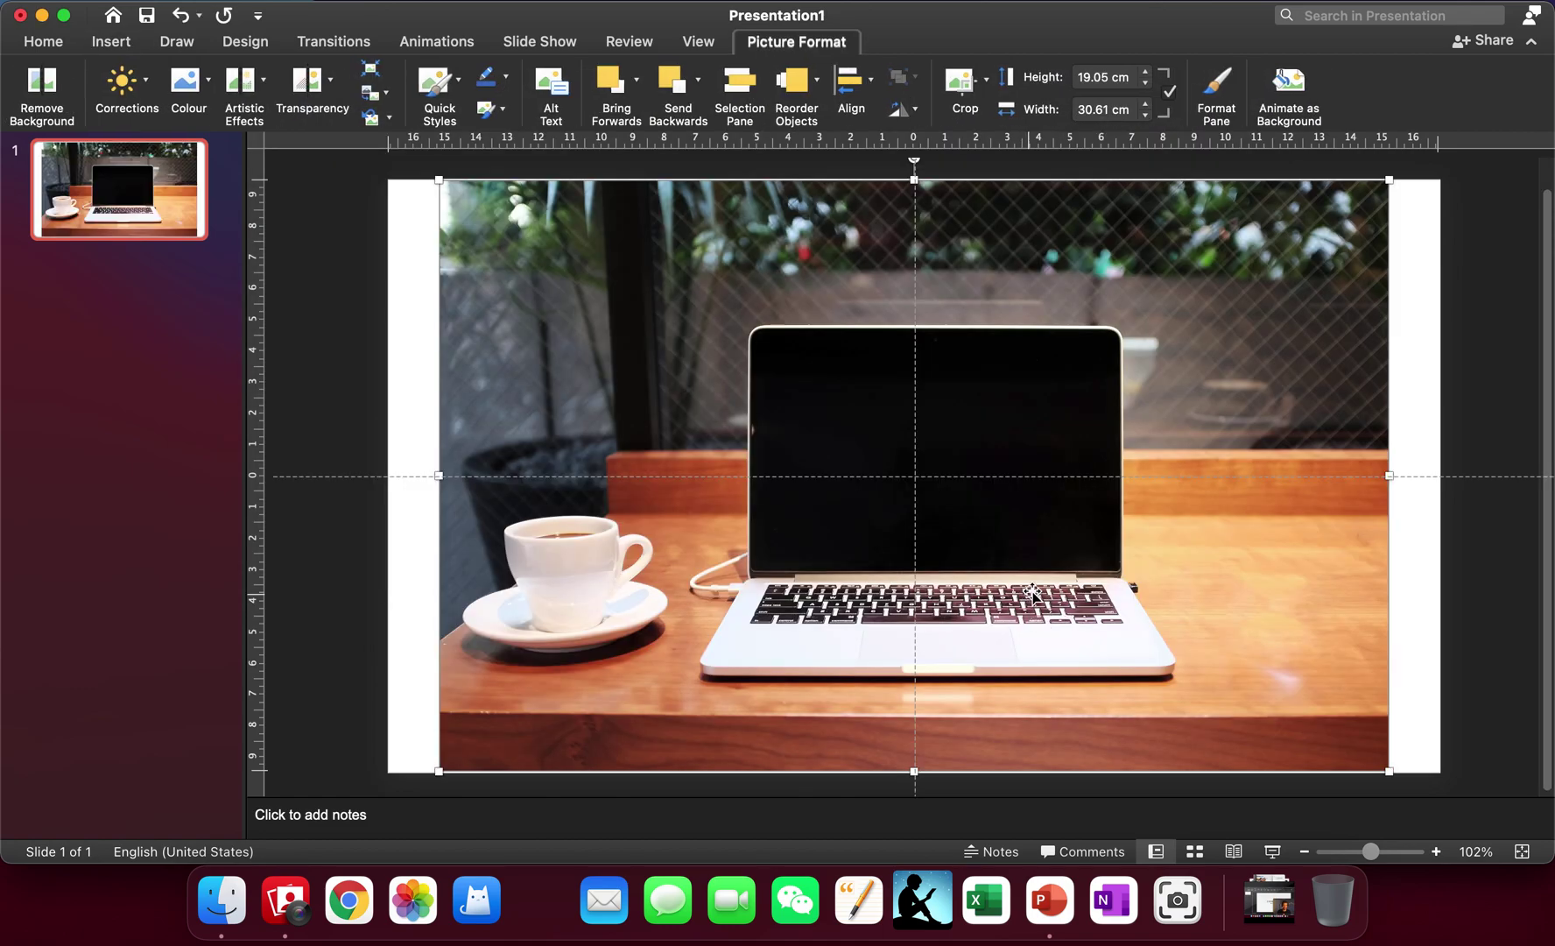
Enlarge and centre the photo to about 33.86 cm wide so it covers the slide, and check it in slide show
{"action": "left_click_drag", "start_coordinate": [1001, 547], "coordinate": [949, 554]}
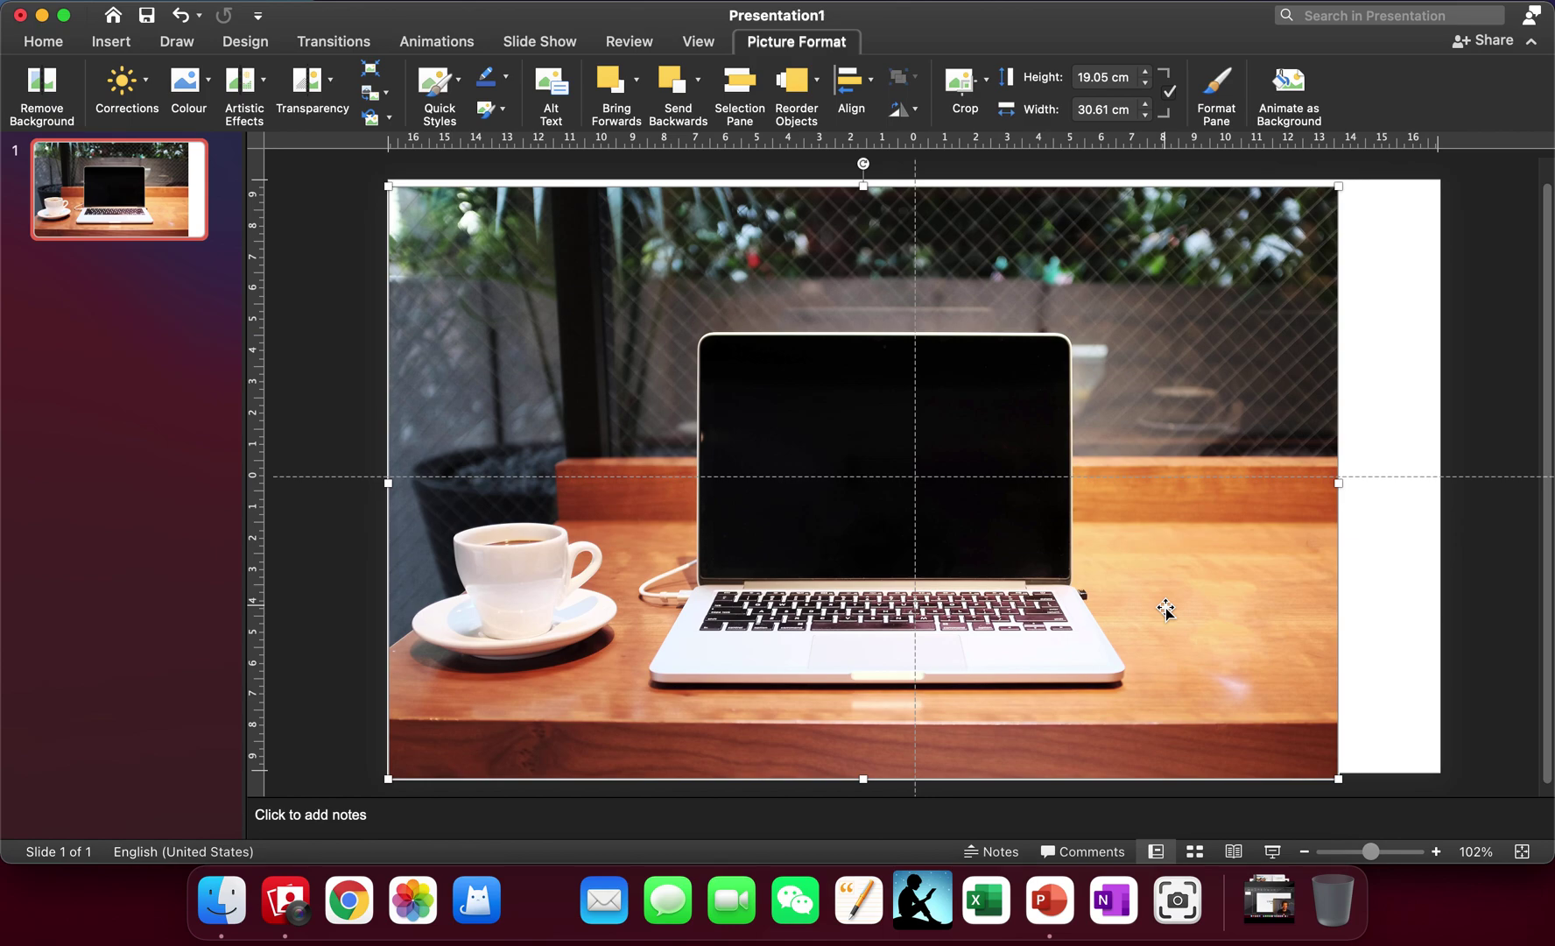
{"action": "scroll", "coordinate": [1398, 604], "scroll_direction": "down", "scroll_amount": 3}
{"action": "mouse_move", "coordinate": [823, 644]}
{"action": "left_mouse_down"}
{"action": "mouse_move", "coordinate": [825, 625]}
{"action": "mouse_move", "coordinate": [825, 639]}
{"action": "left_mouse_up"}
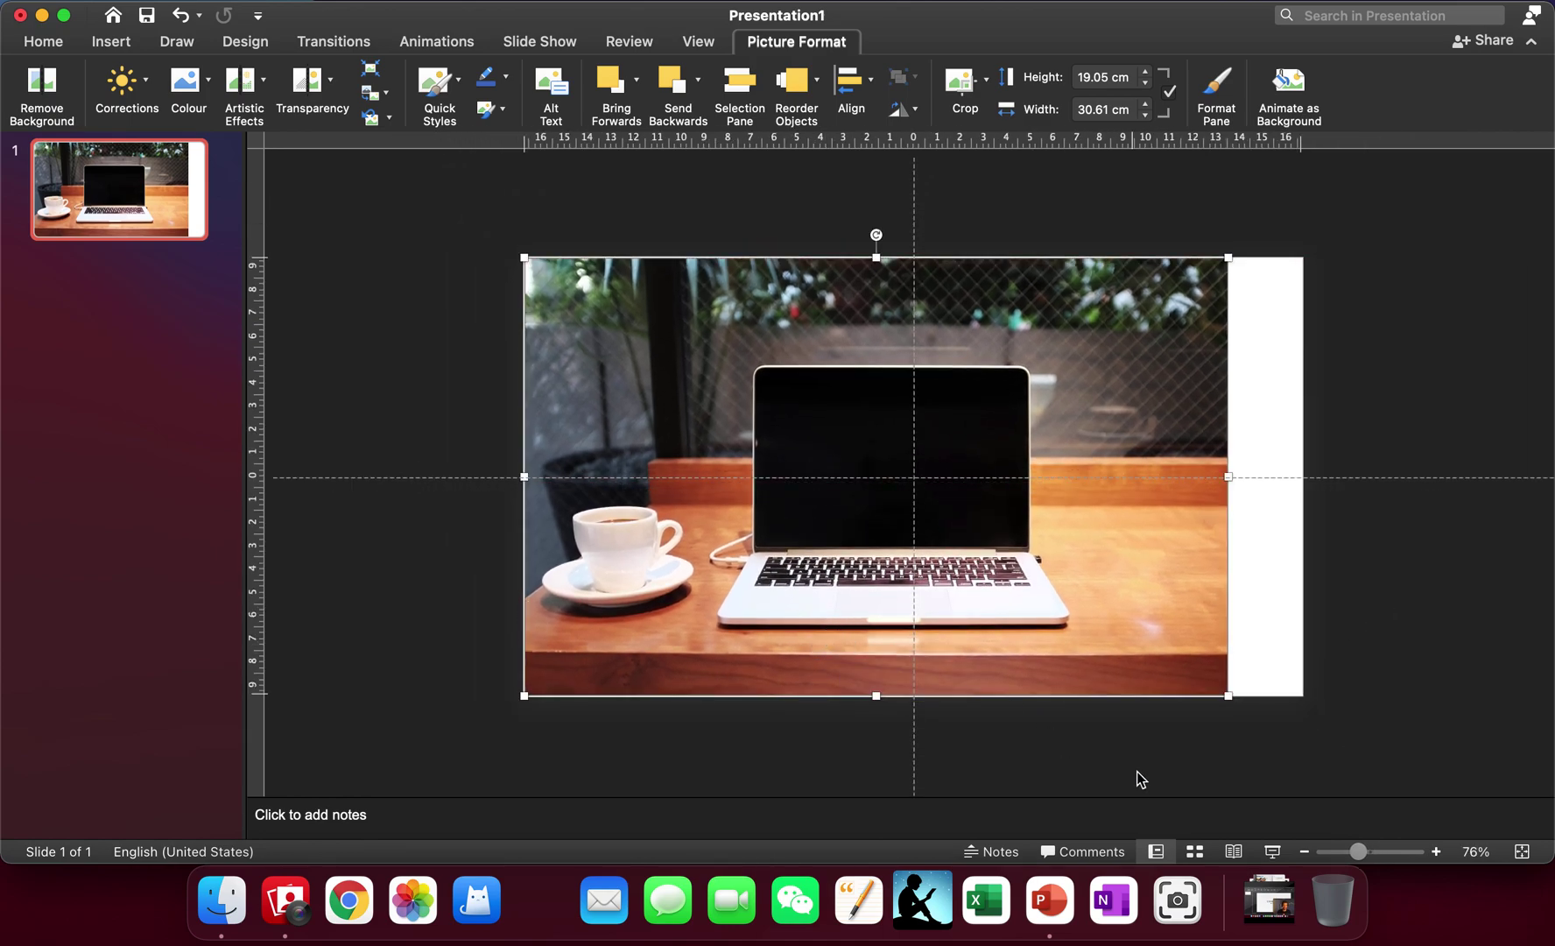
{"action": "left_click_drag", "start_coordinate": [1228, 698], "coordinate": [1302, 740]}
{"action": "left_click_drag", "start_coordinate": [1198, 706], "coordinate": [1197, 687]}
{"action": "left_click", "coordinate": [1493, 773]}
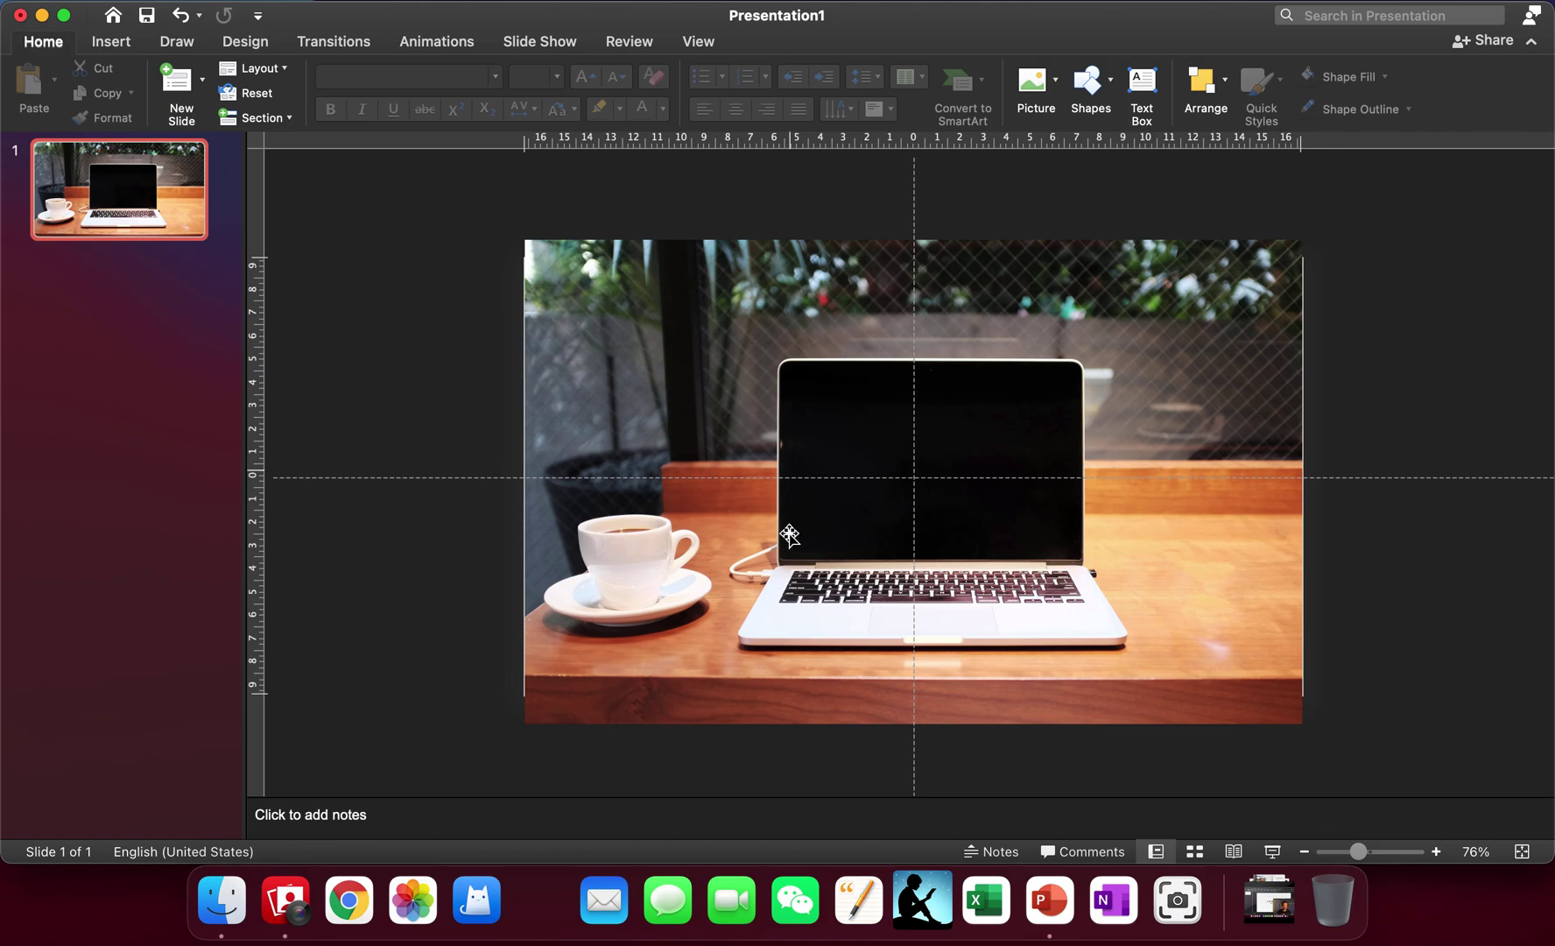
{"action": "mouse_move", "coordinate": [1128, 548]}
{"action": "left_mouse_down"}
{"action": "mouse_move", "coordinate": [1145, 549]}
{"action": "mouse_move", "coordinate": [1122, 544]}
{"action": "left_mouse_up"}
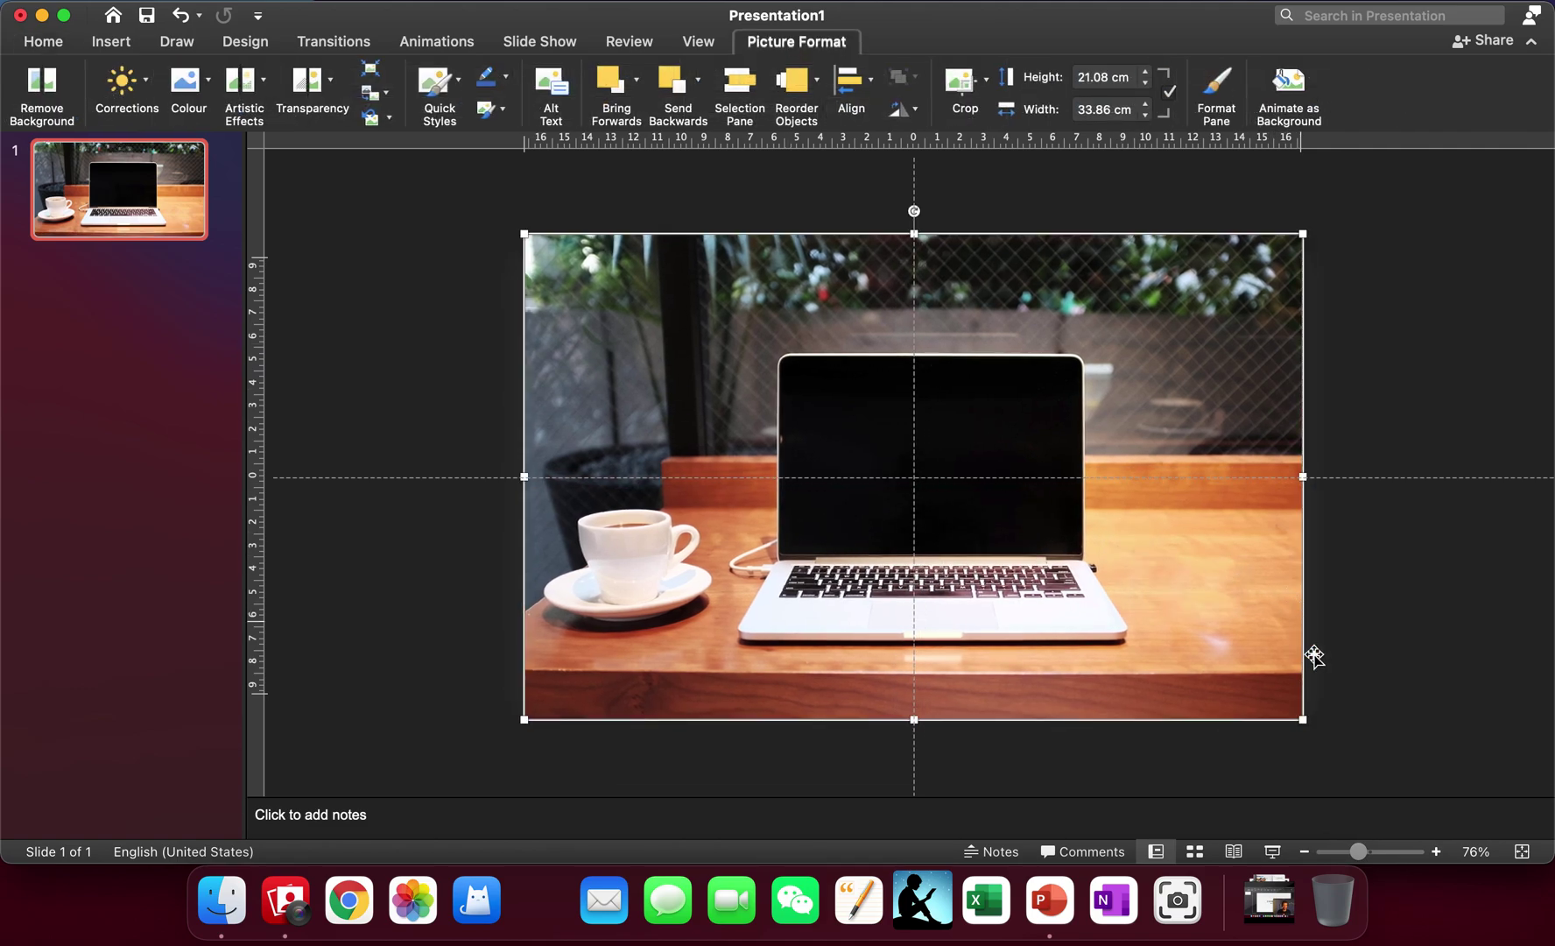
{"action": "key", "text": "super+shift+Return"}
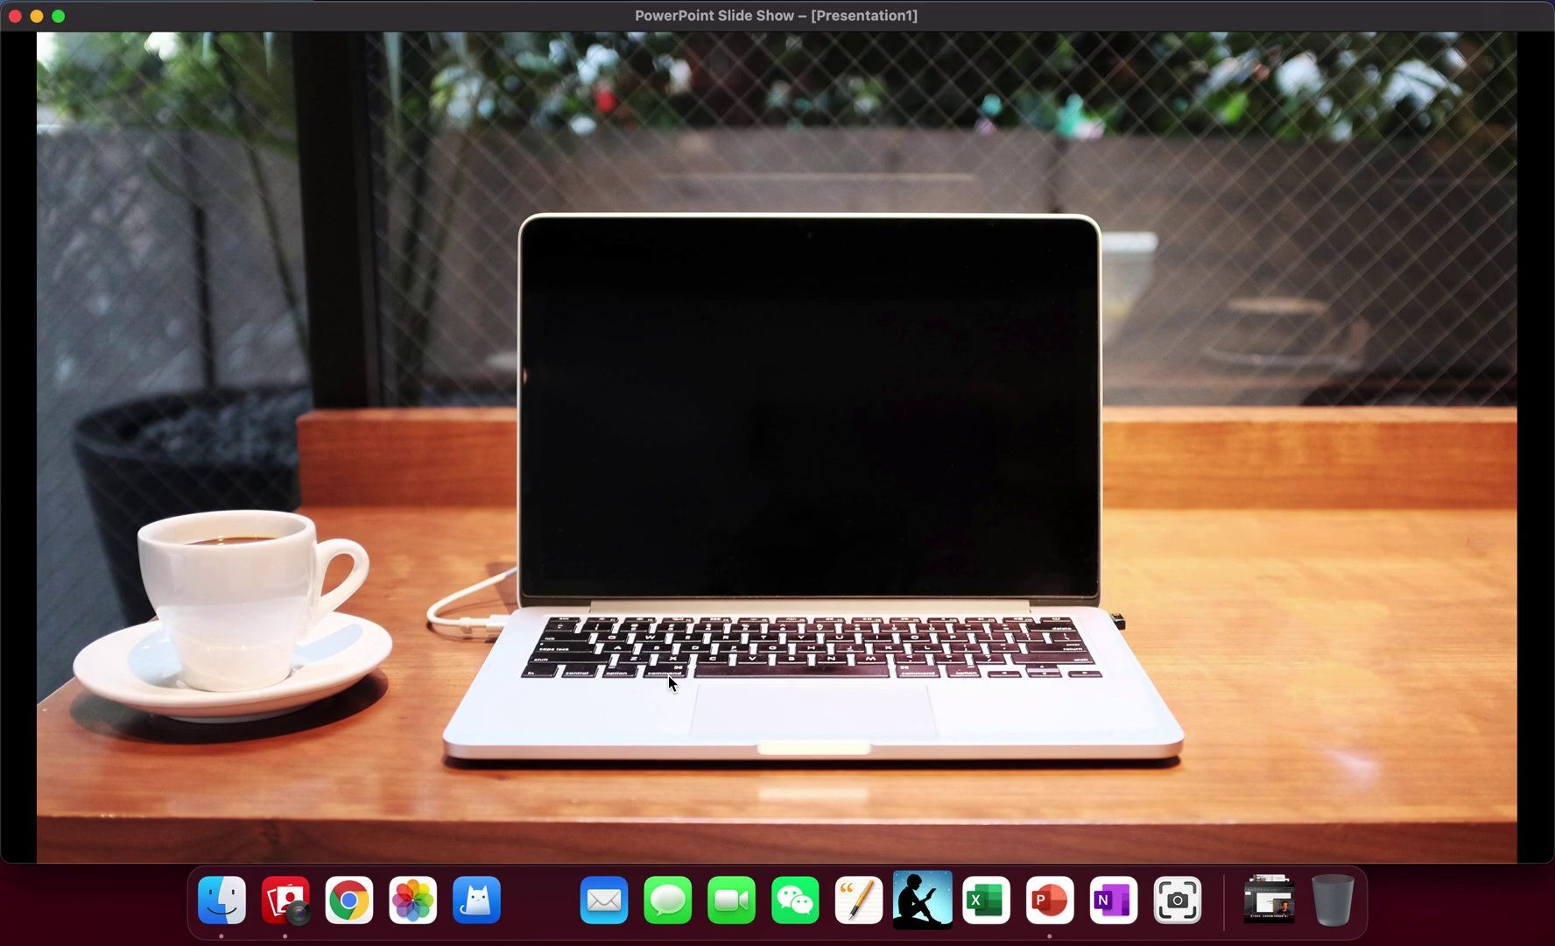
{"action": "key", "text": "Escape"}
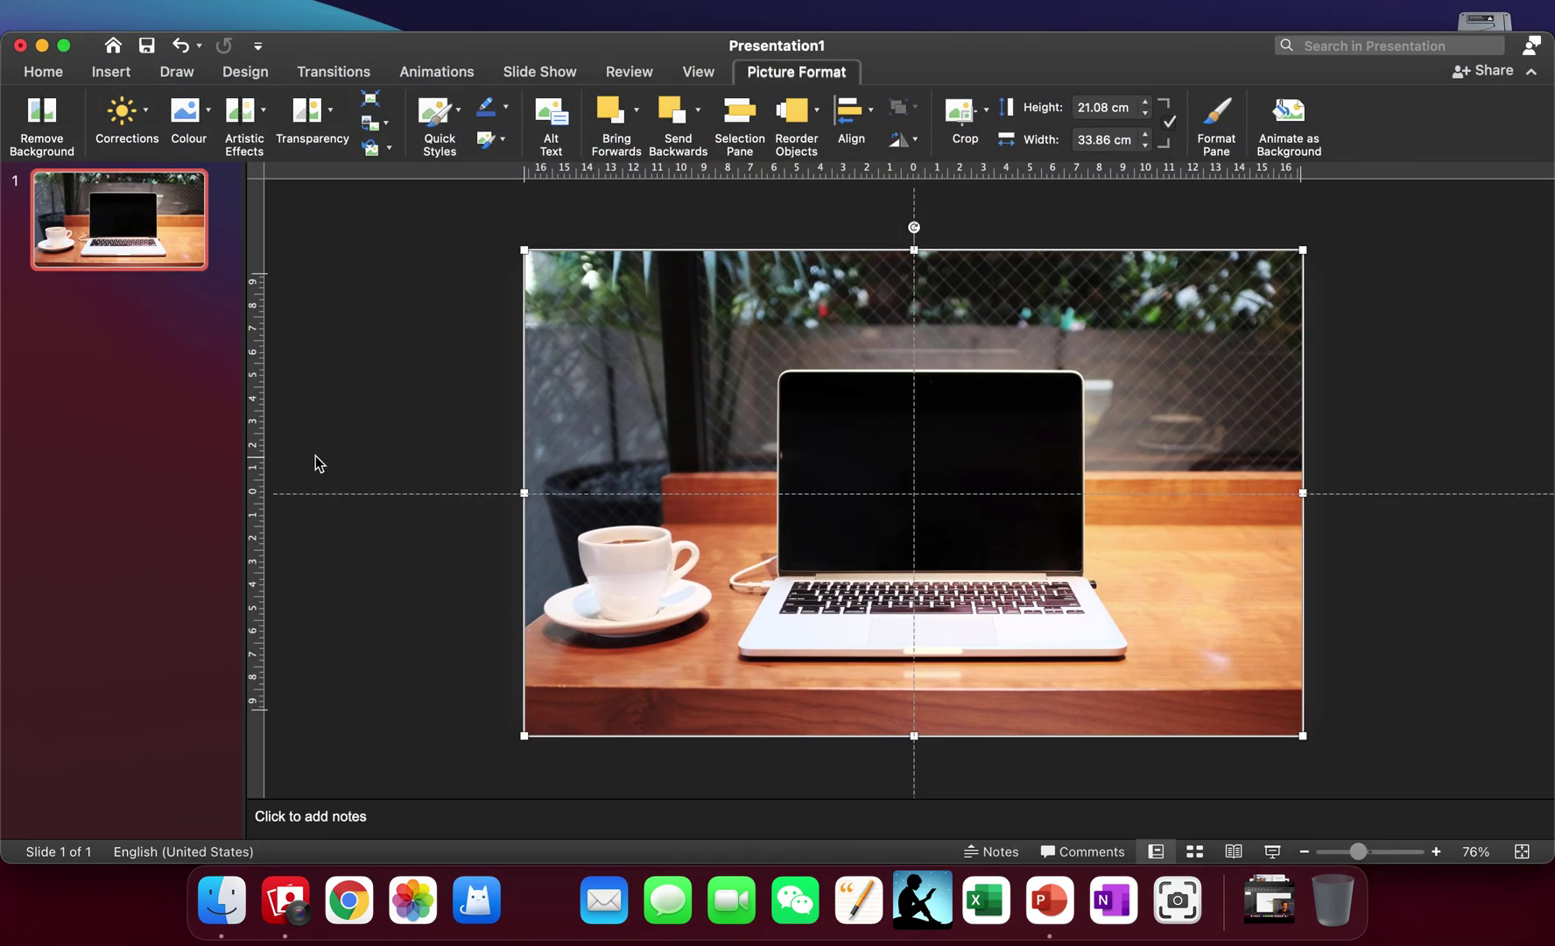
Duplicate slide 1 and select the laptop photo on the copy
{"action": "right_click", "coordinate": [123, 221]}
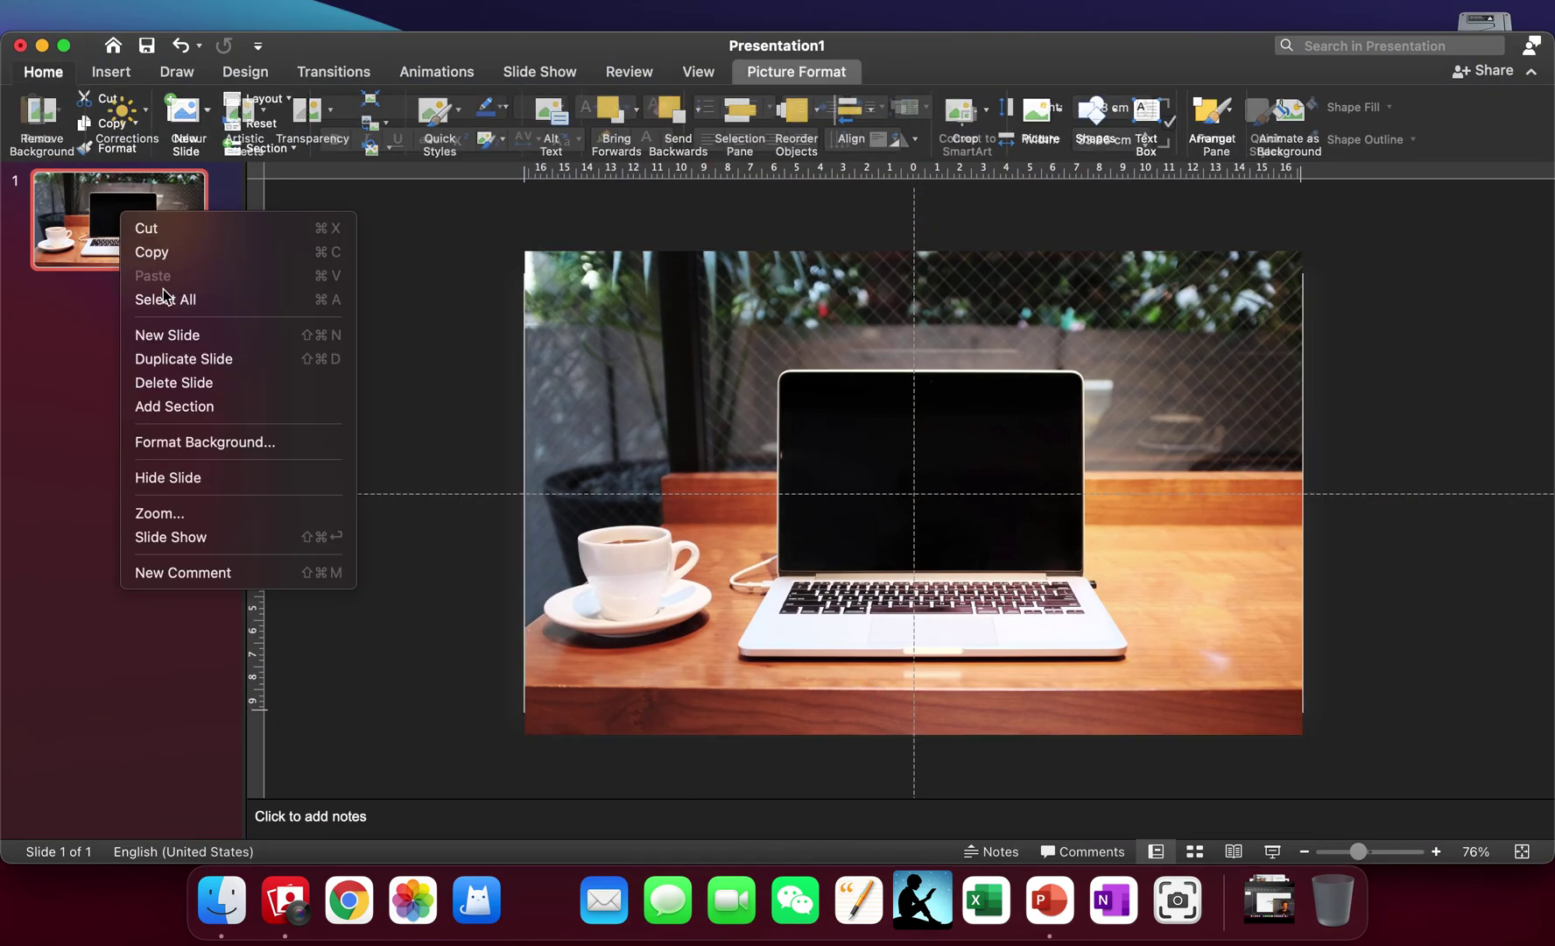
{"action": "left_click", "coordinate": [175, 357]}
{"action": "left_click", "coordinate": [963, 648]}
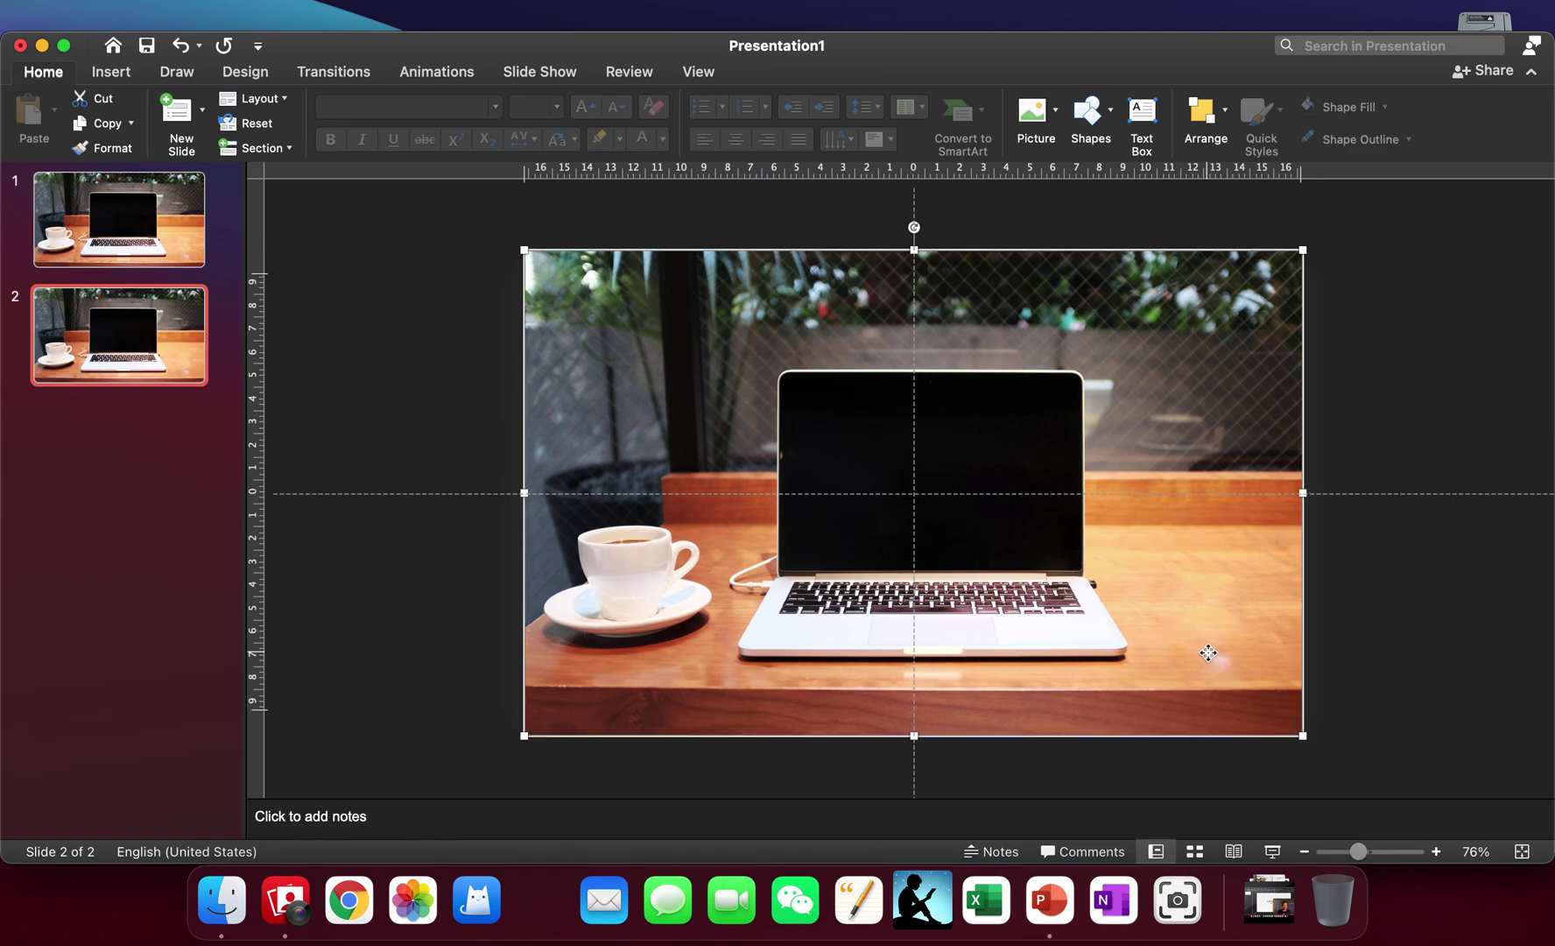
{"action": "left_click", "coordinate": [1301, 740]}
{"action": "left_click", "coordinate": [1292, 726]}
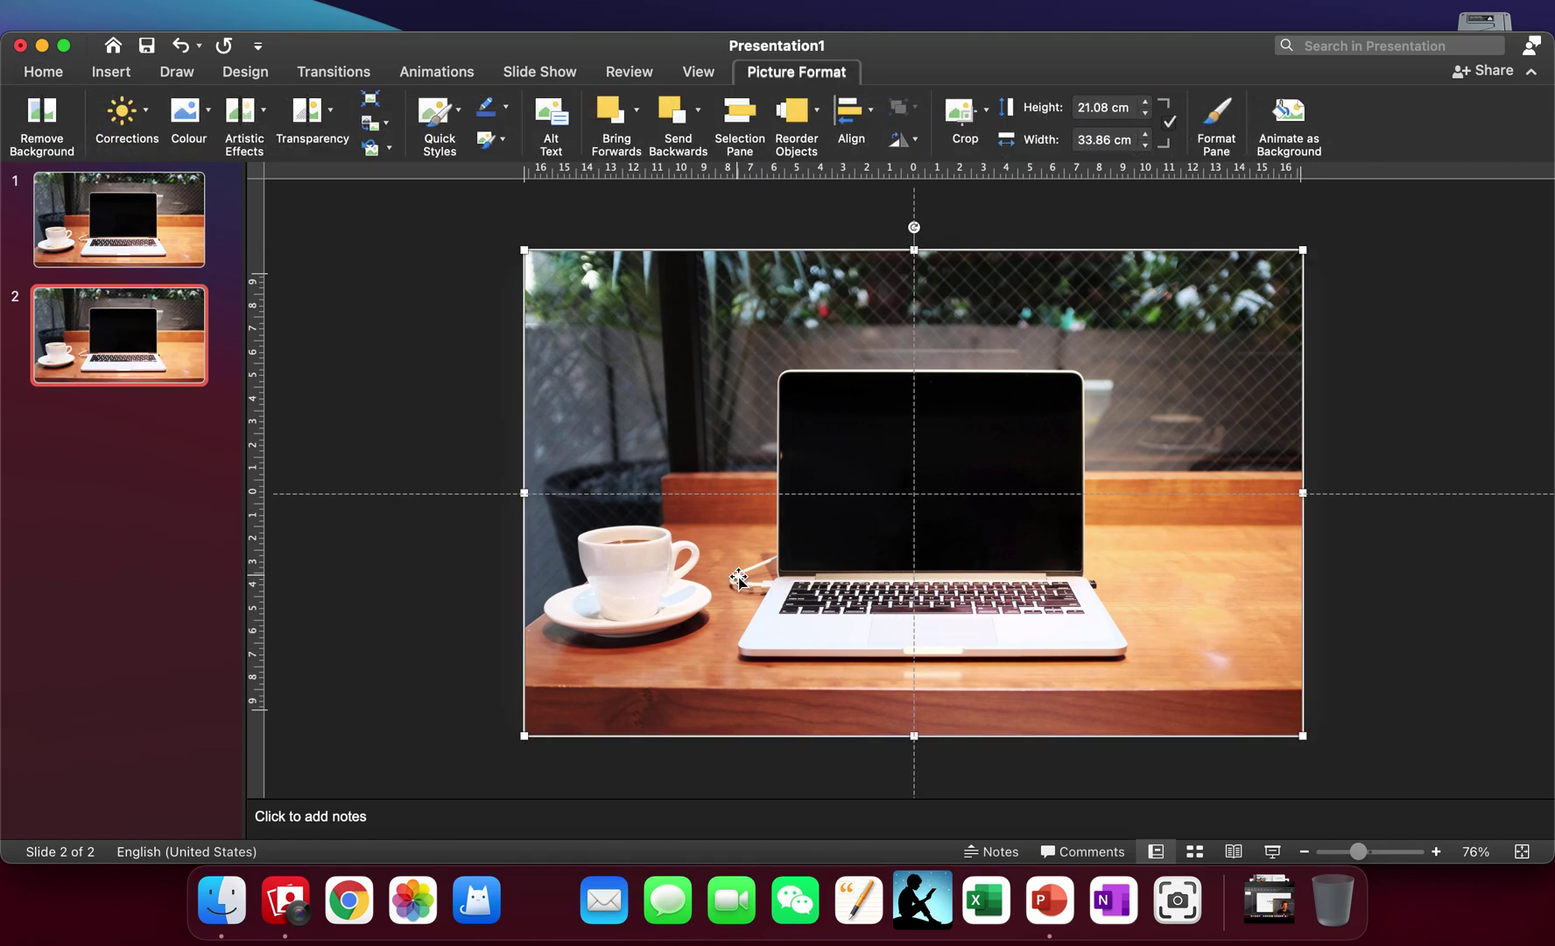
Move slide 2's photo partly off the slide's right side and apply the Morph transition to slide 2
{"action": "left_click_drag", "start_coordinate": [738, 576], "coordinate": [1257, 582]}
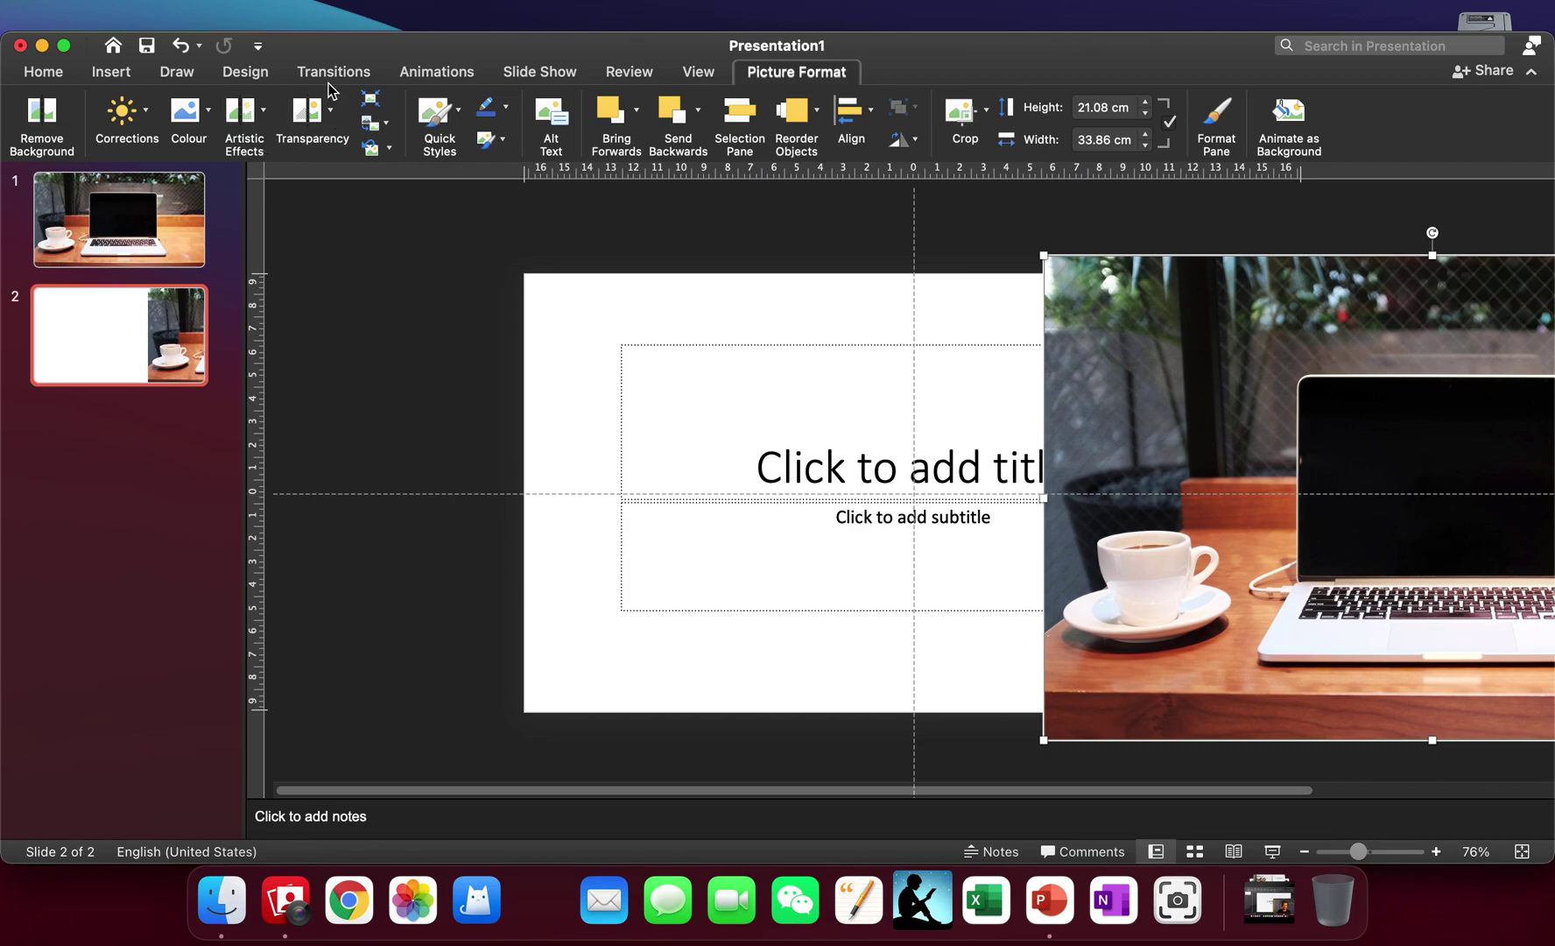
{"action": "left_click", "coordinate": [329, 77]}
{"action": "left_click", "coordinate": [257, 118]}
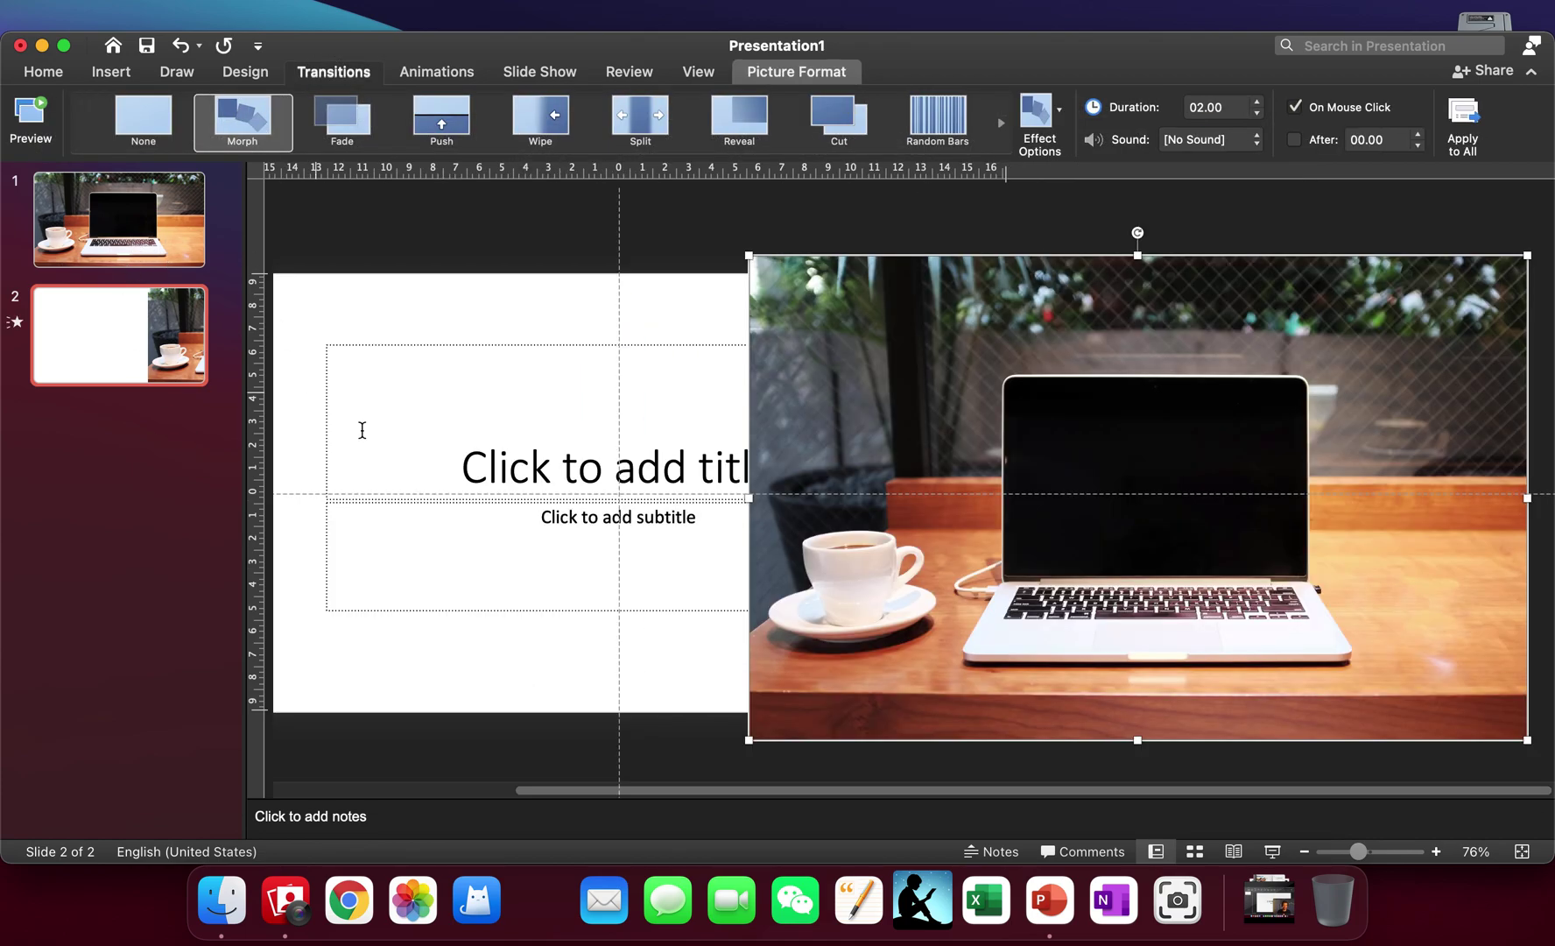
Move the photo back over slide 2 and enlarge it past the slide's edges, with the laptop nearer the centre
{"action": "left_click_drag", "start_coordinate": [1220, 513], "coordinate": [747, 531]}
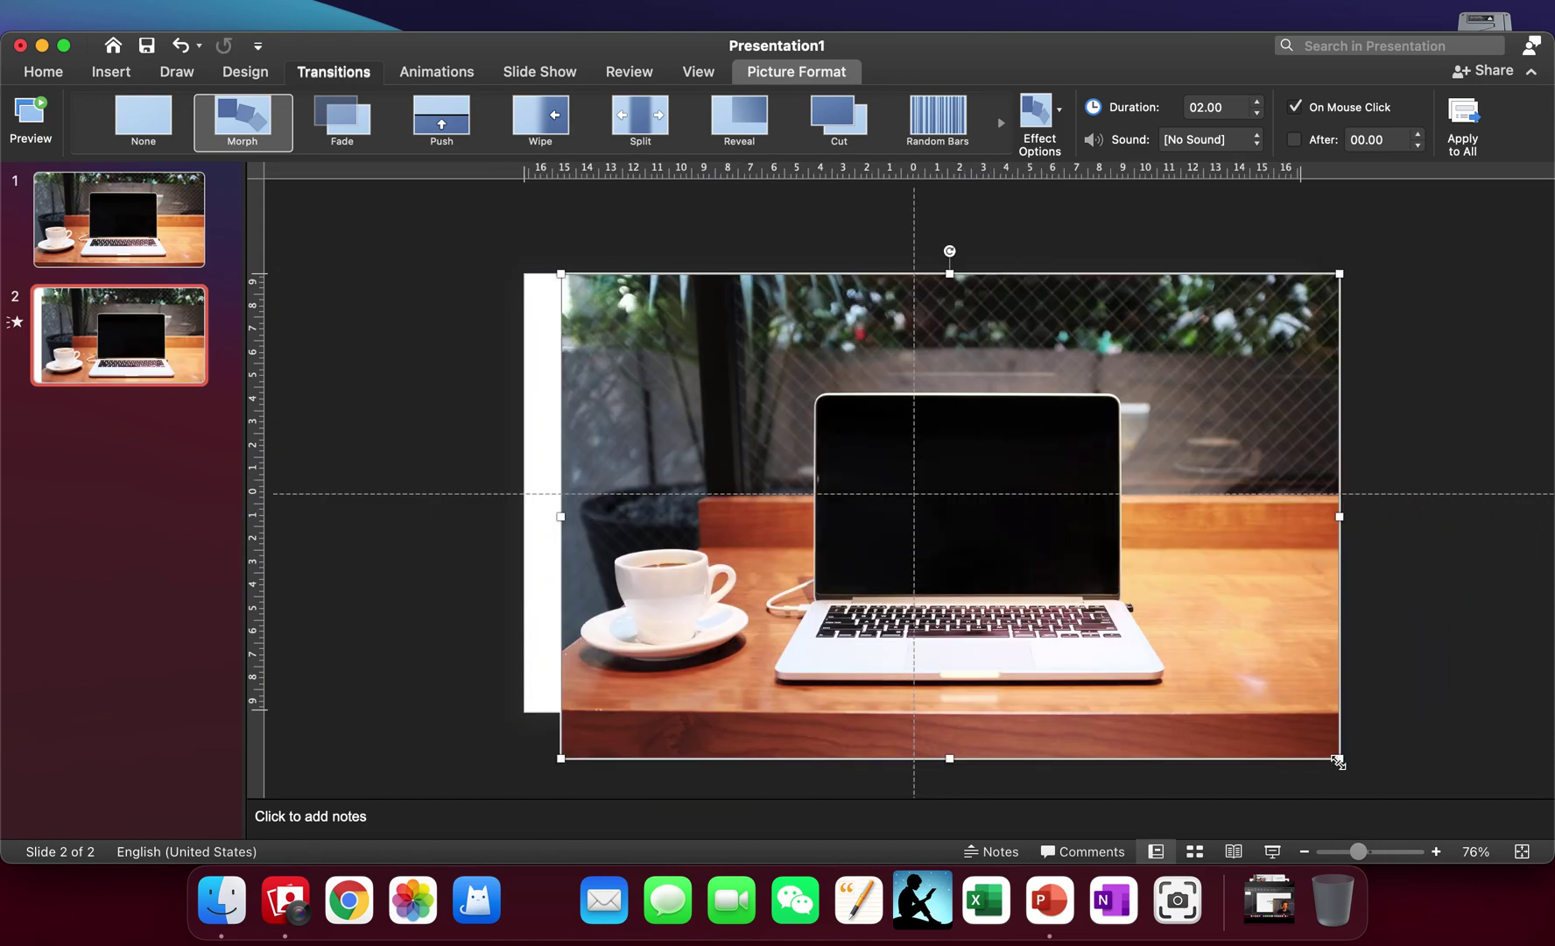
{"action": "left_click_drag", "start_coordinate": [1337, 761], "coordinate": [1499, 856]}
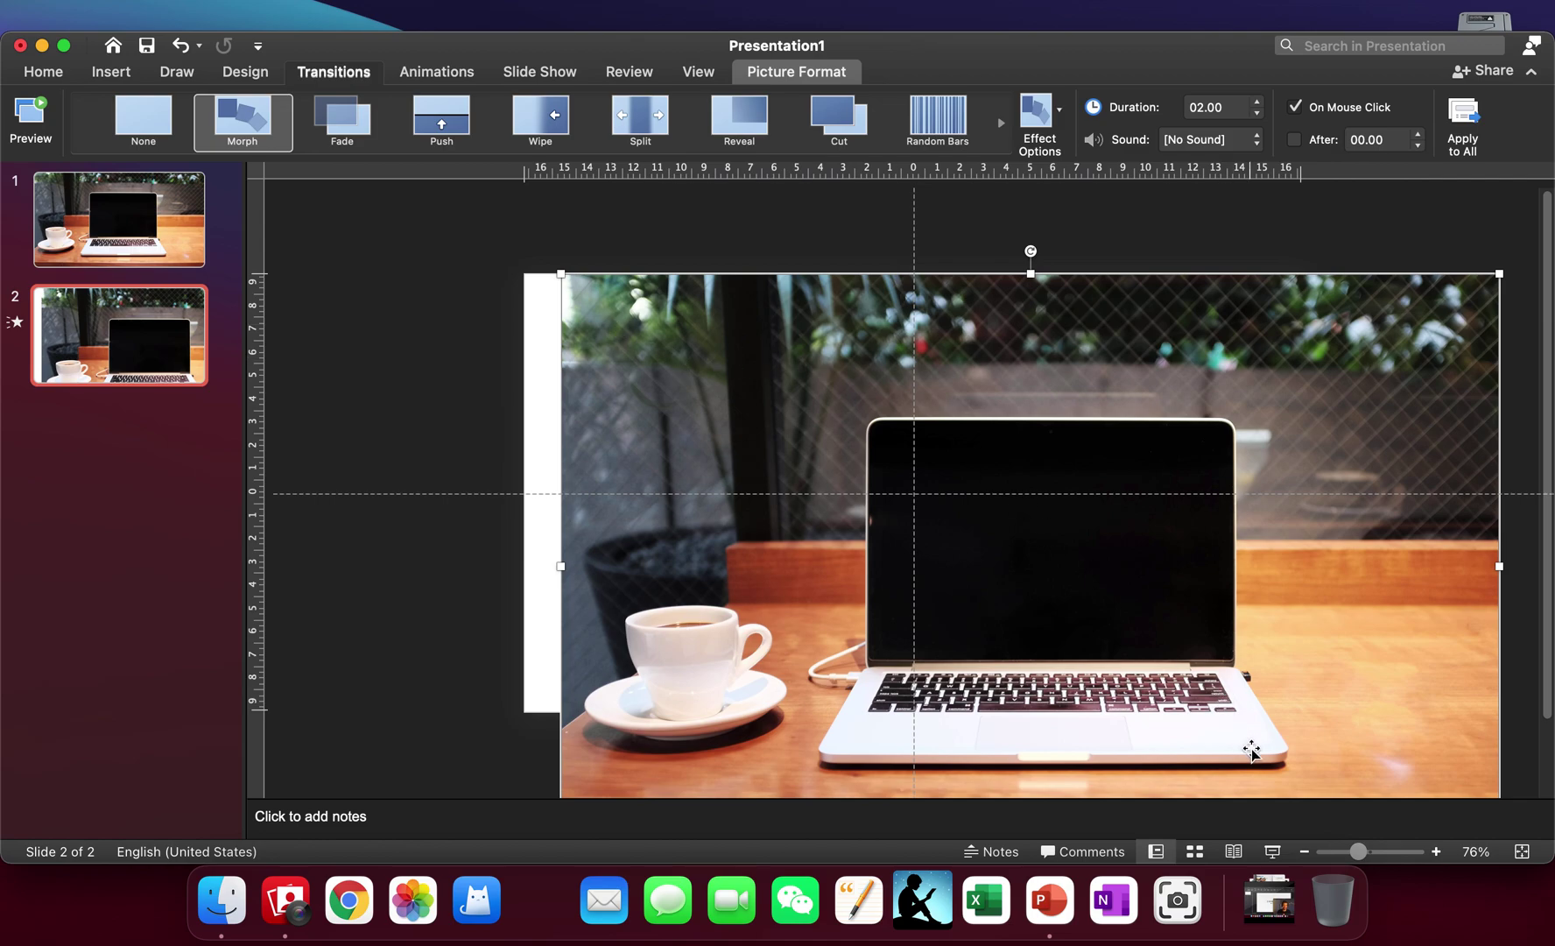
{"action": "left_click", "coordinate": [1304, 851]}
{"action": "left_click", "coordinate": [1304, 851]}
{"action": "left_click", "coordinate": [1304, 851]}
{"action": "left_click", "coordinate": [1304, 851]}
{"action": "left_click", "coordinate": [1304, 851]}
{"action": "left_click_drag", "start_coordinate": [919, 579], "coordinate": [884, 512]}
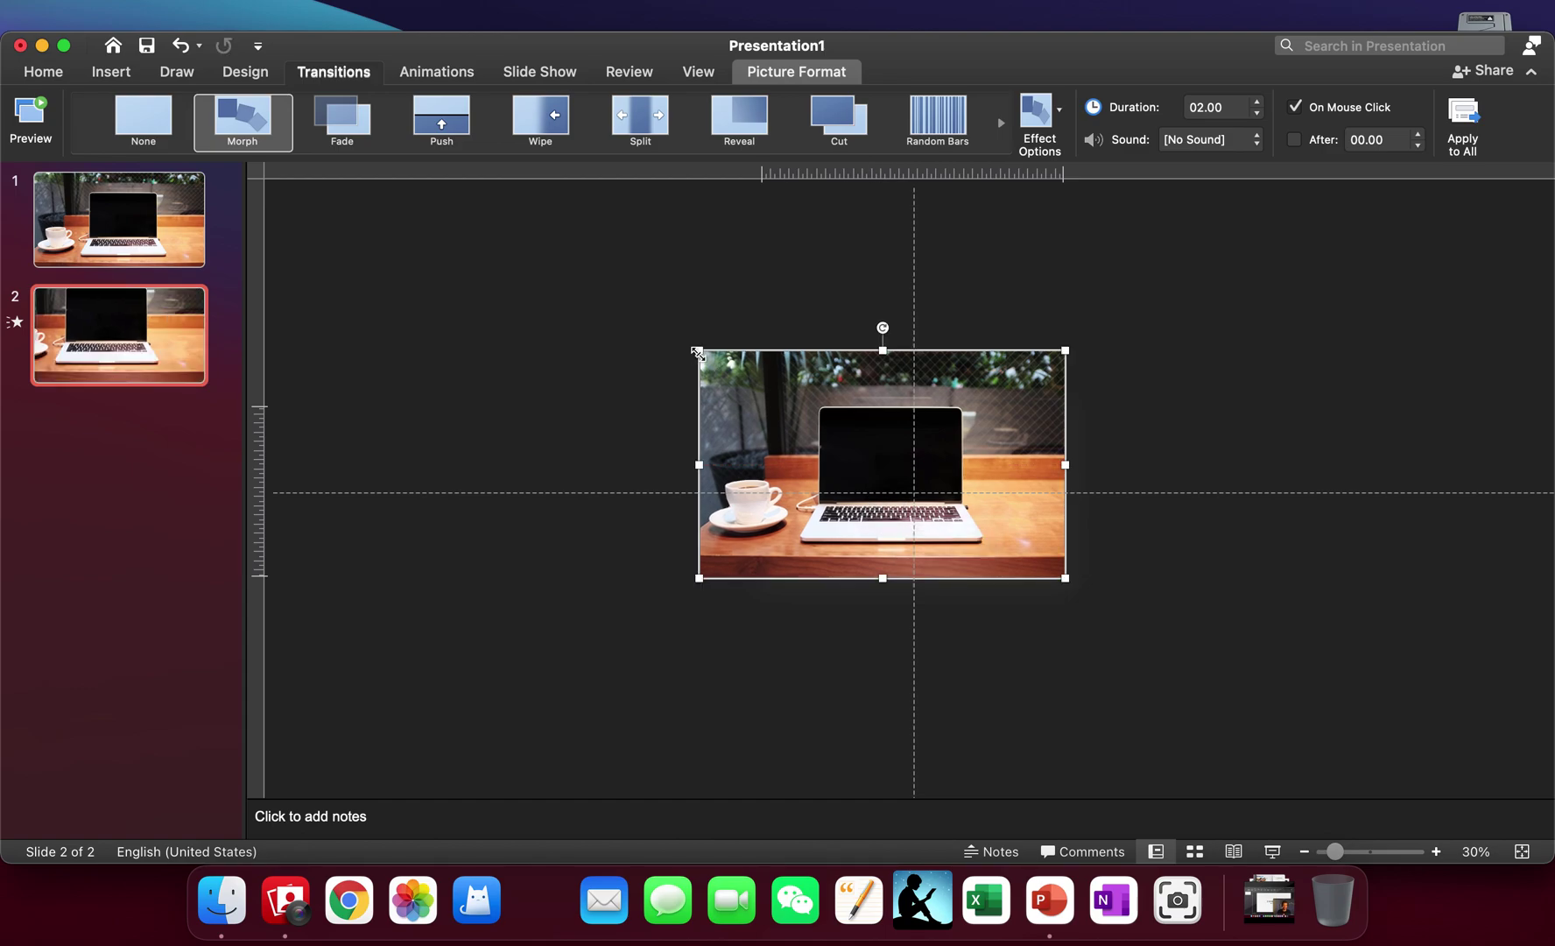
Enlarge slide 2's photo further and recentre it so the laptop screen takes up most of the slide
{"action": "left_click_drag", "start_coordinate": [704, 356], "coordinate": [531, 245]}
{"action": "left_click_drag", "start_coordinate": [919, 411], "coordinate": [1013, 499]}
{"action": "left_click_drag", "start_coordinate": [1163, 663], "coordinate": [1092, 589]}
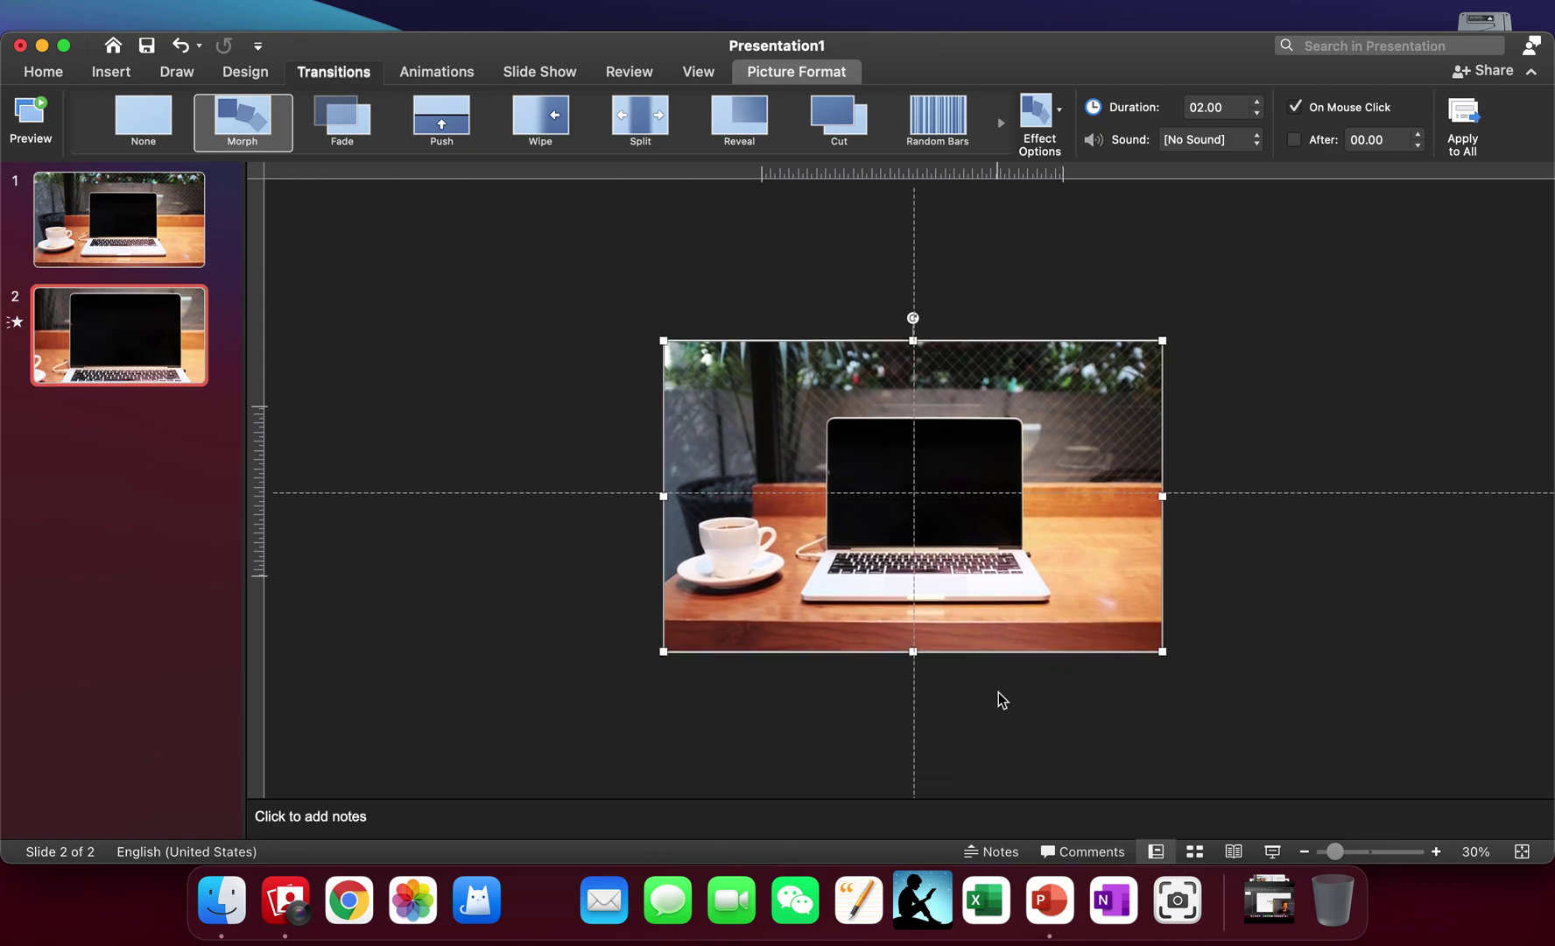
{"action": "left_click", "coordinate": [208, 110]}
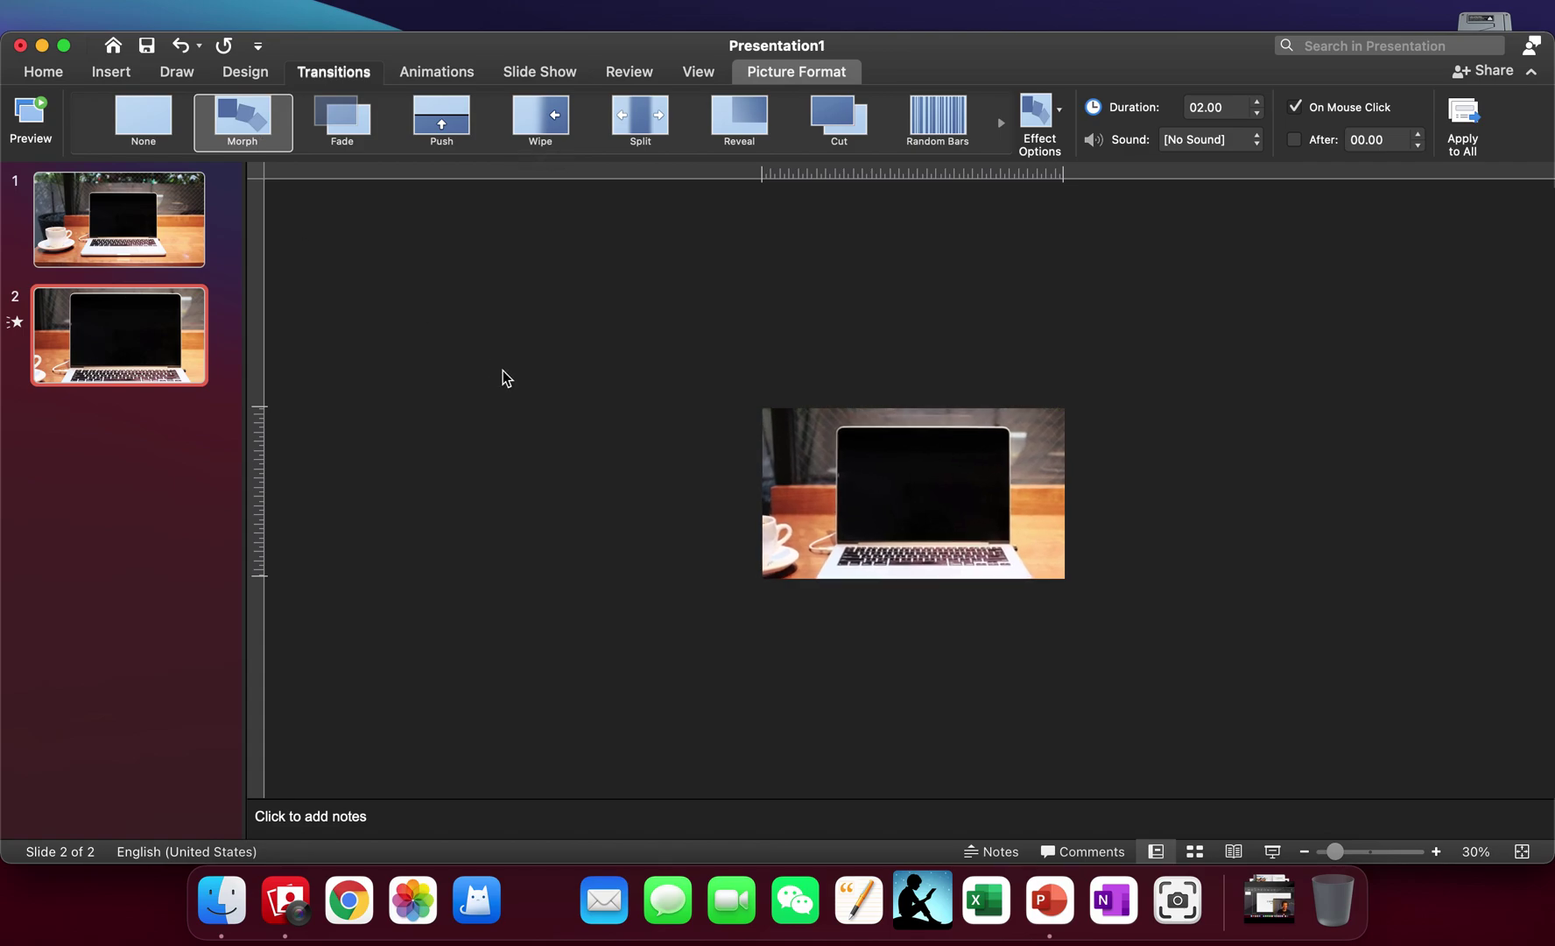
{"action": "left_click_drag", "start_coordinate": [1125, 646], "coordinate": [1215, 685]}
{"action": "left_click_drag", "start_coordinate": [1100, 617], "coordinate": [1091, 621]}
{"action": "left_click", "coordinate": [263, 140]}
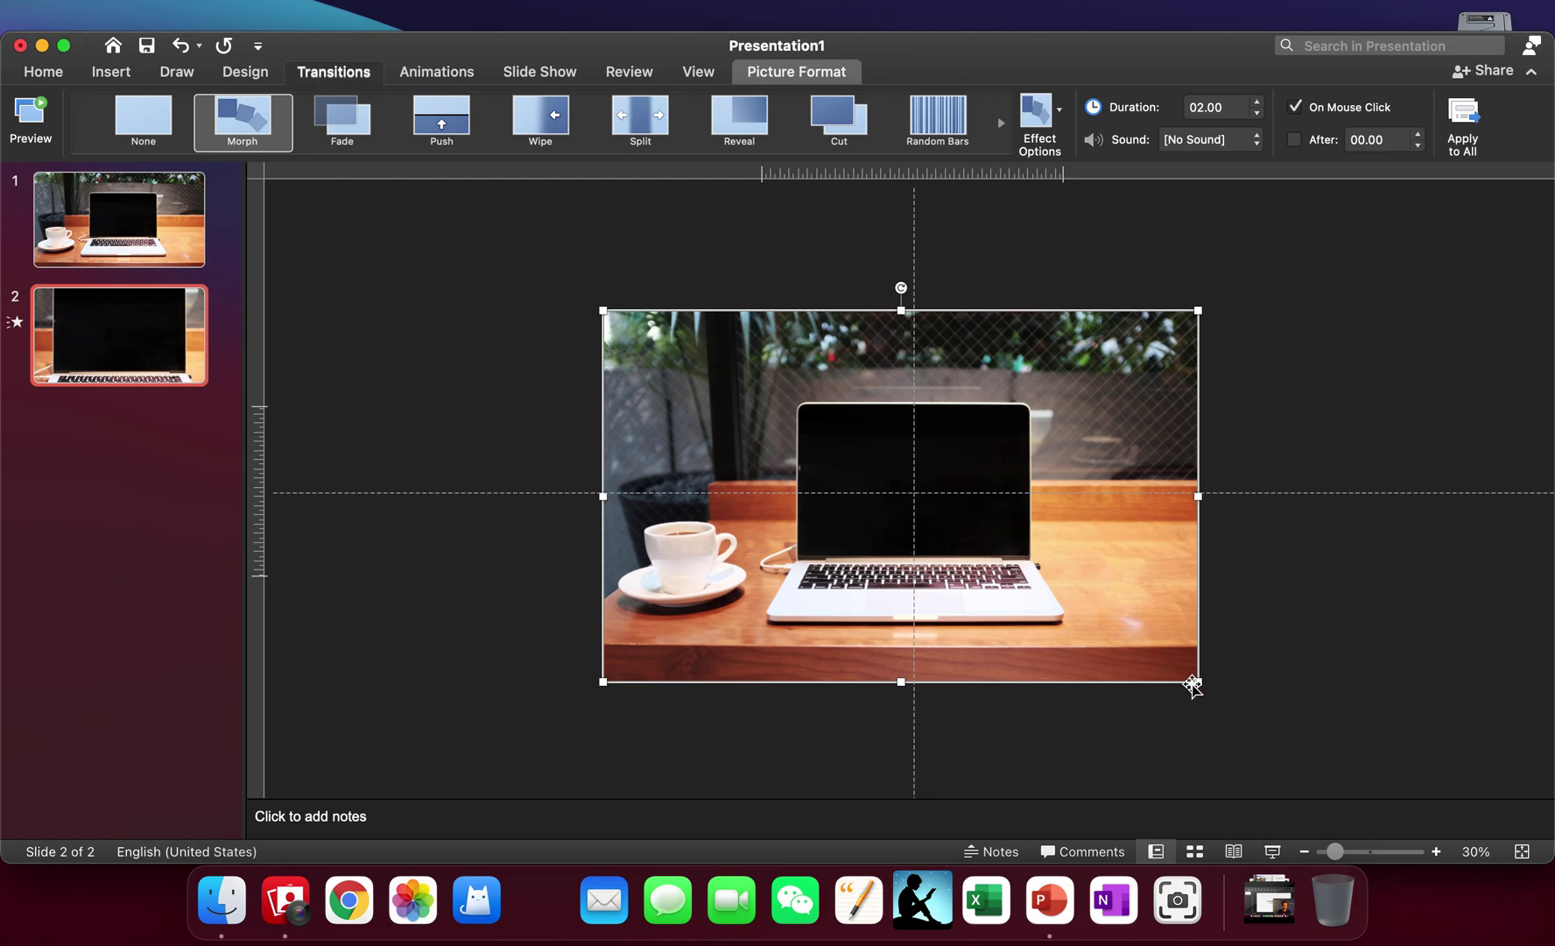
Scale up and reposition the photo until the laptop's black screen covers all of slide 2
{"action": "left_click_drag", "start_coordinate": [1204, 692], "coordinate": [1437, 793]}
{"action": "left_click_drag", "start_coordinate": [1292, 715], "coordinate": [1136, 644]}
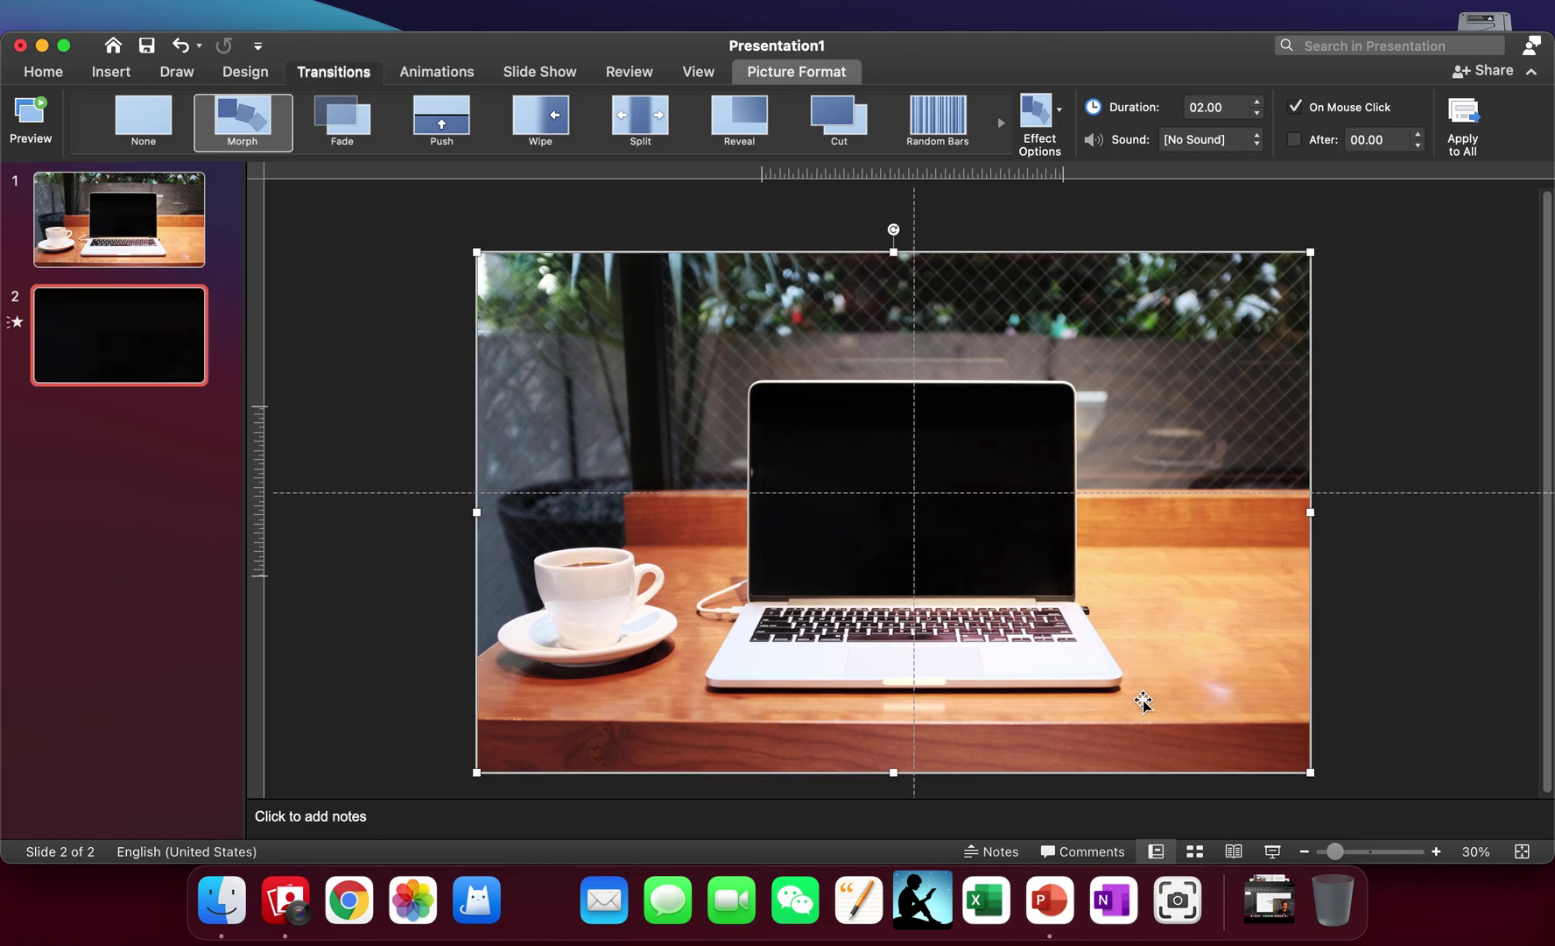
{"action": "left_click", "coordinate": [277, 136]}
{"action": "left_click", "coordinate": [322, 350]}
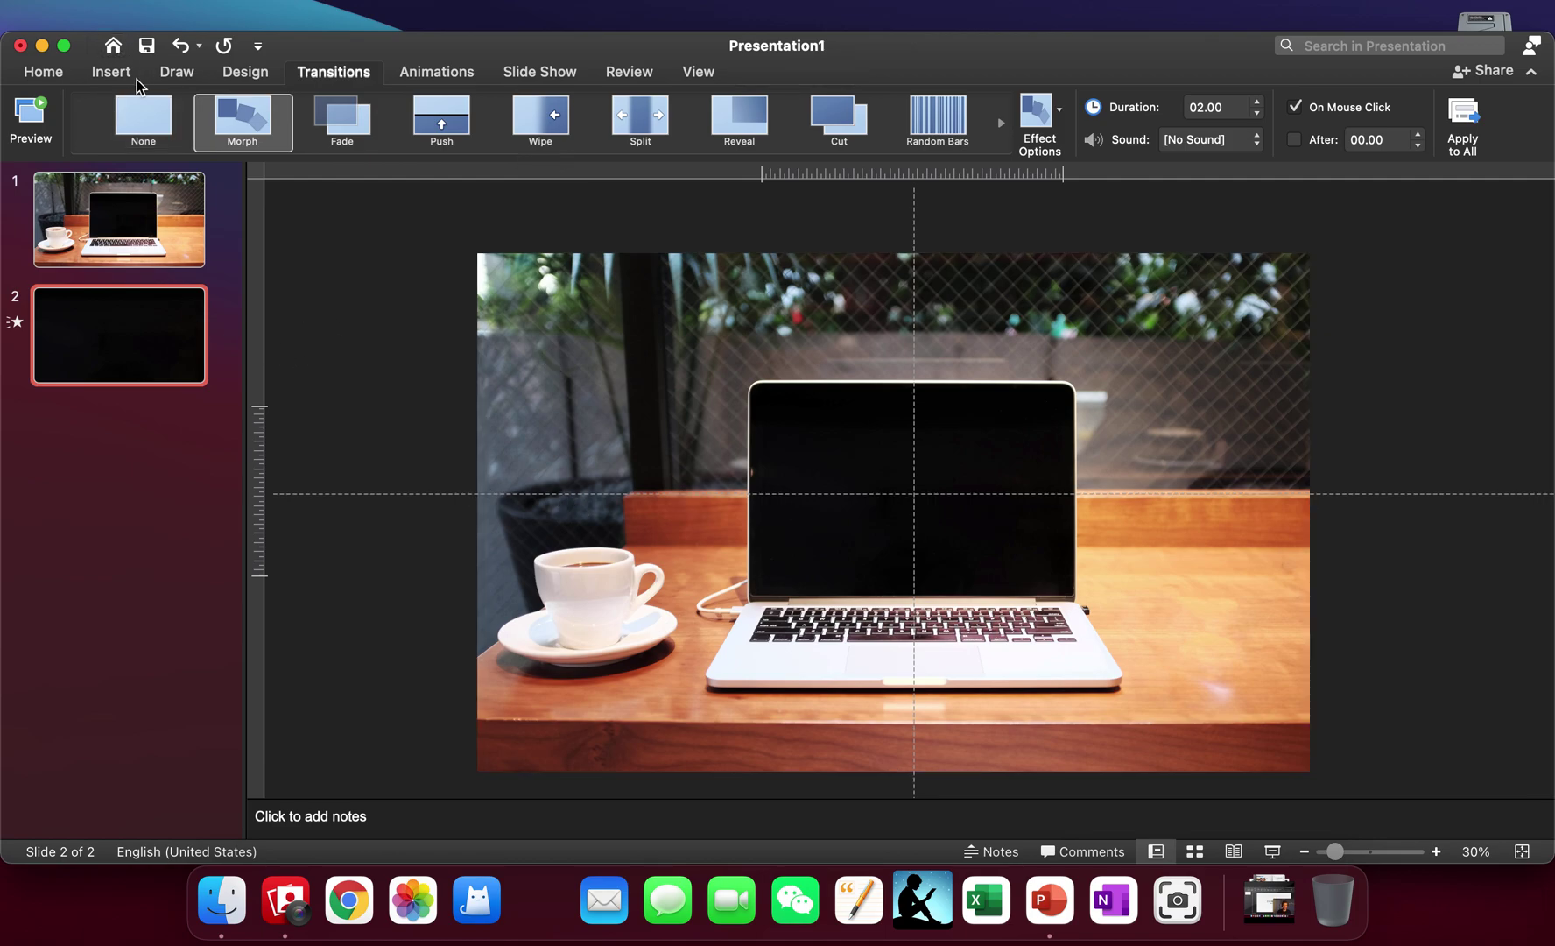
Draw a text box across the upper part of the laptop on slide 2 and enter "welcome"
{"action": "left_click", "coordinate": [112, 72]}
{"action": "left_click", "coordinate": [948, 116]}
{"action": "left_click_drag", "start_coordinate": [660, 354], "coordinate": [995, 518]}
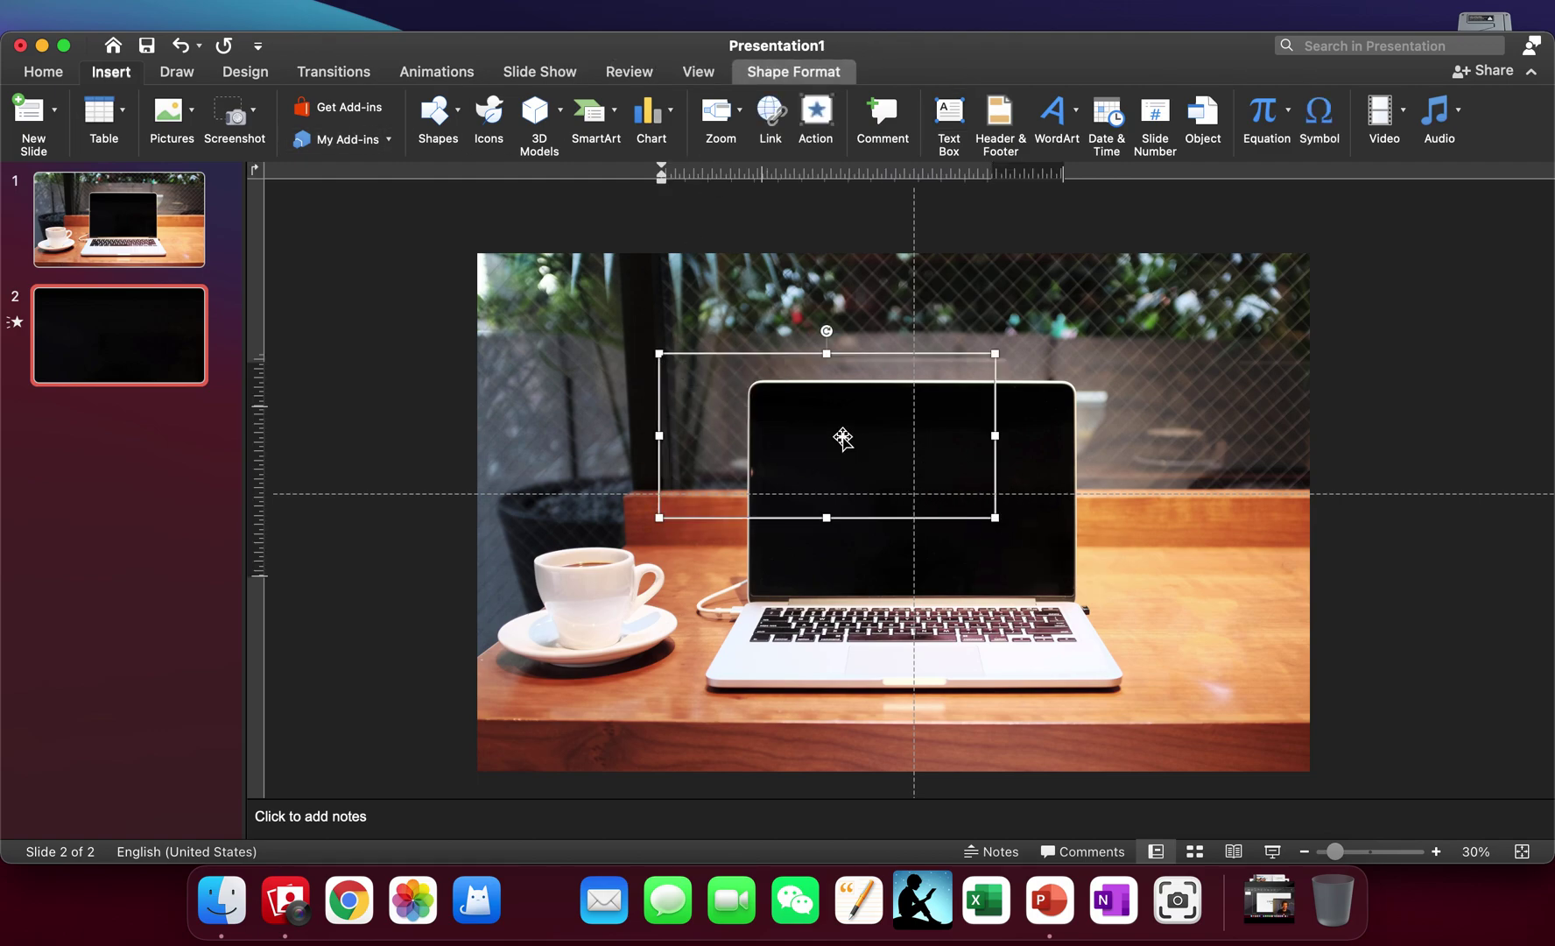
{"action": "type", "text": "Welcome"}
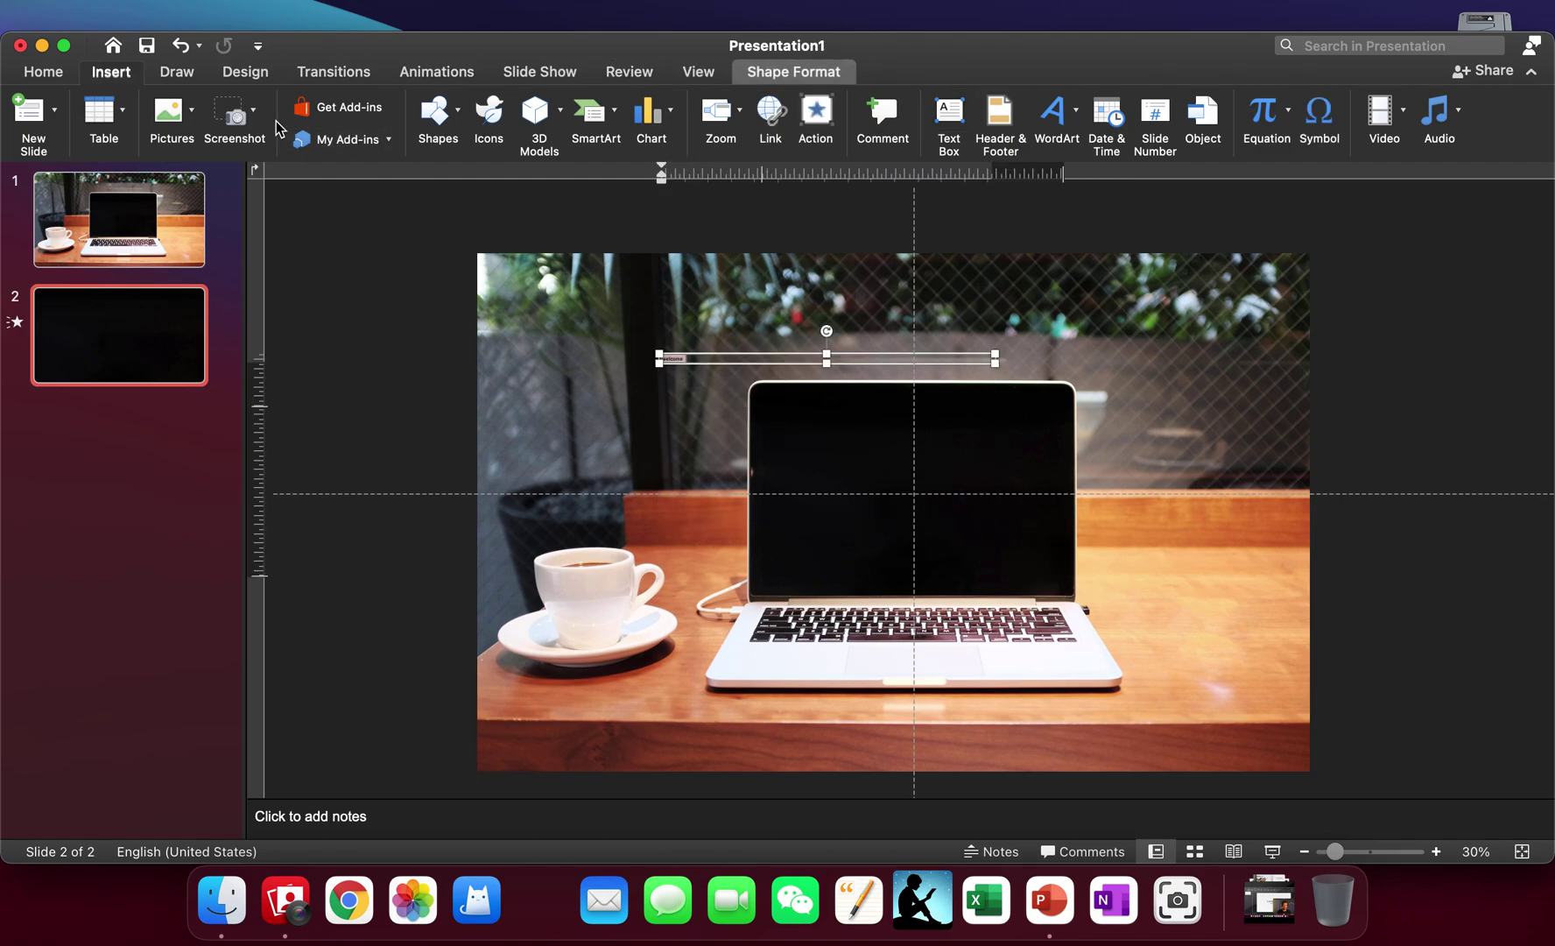
Format the "welcome" text at 60 pt, centre-aligned and in white
{"action": "left_click", "coordinate": [44, 71]}
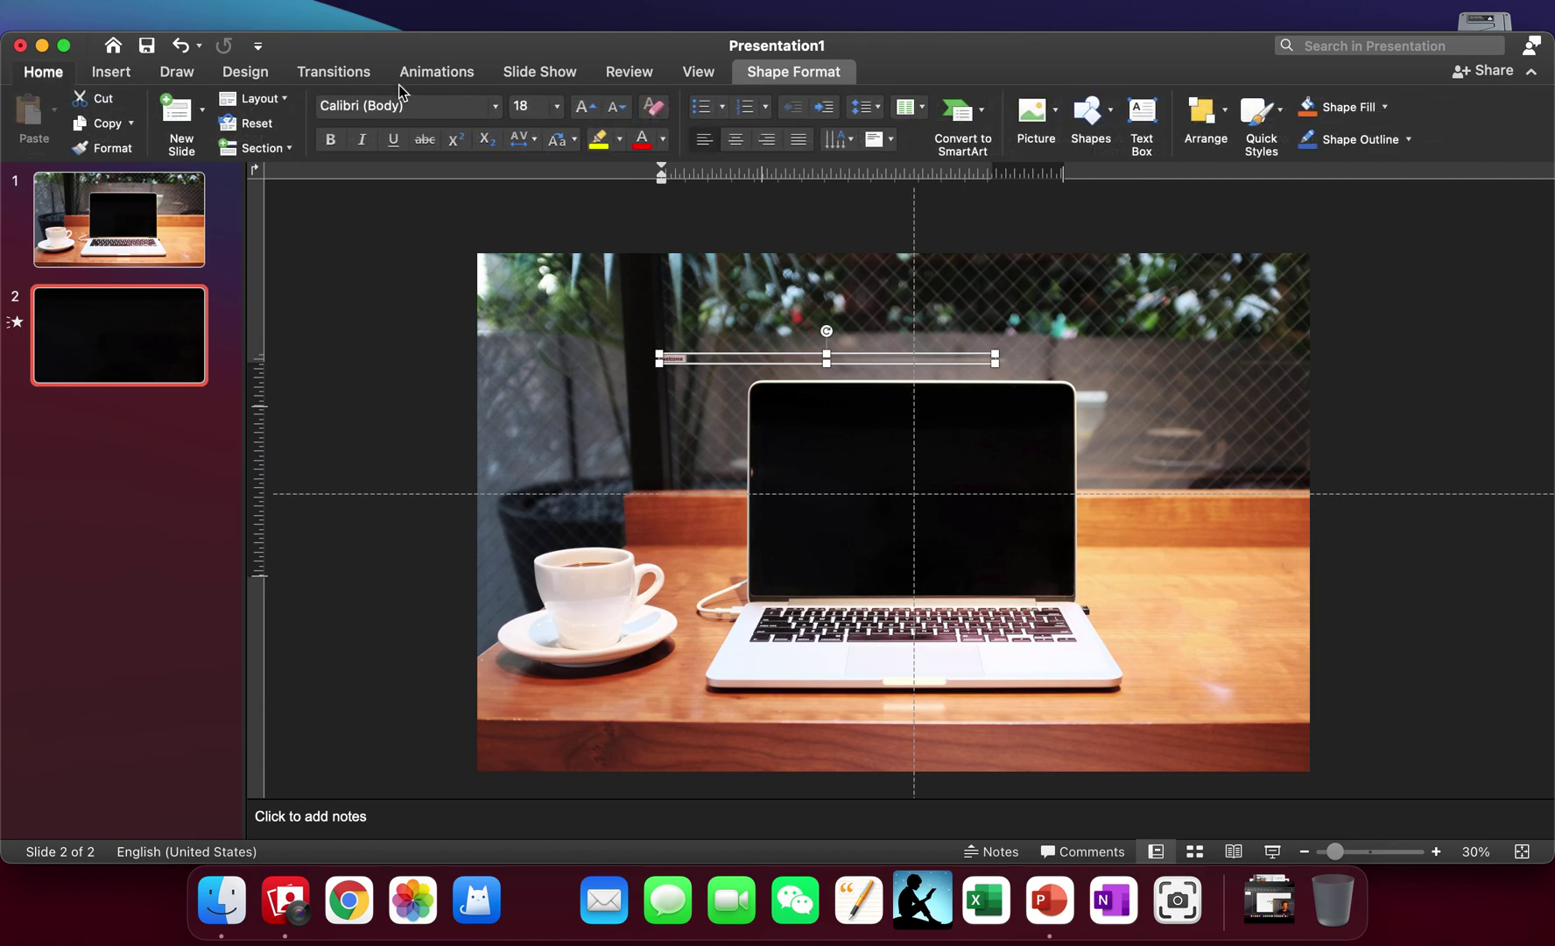
{"action": "left_click", "coordinate": [584, 114]}
{"action": "left_click", "coordinate": [584, 114]}
{"action": "left_click", "coordinate": [584, 113]}
{"action": "left_click", "coordinate": [584, 114]}
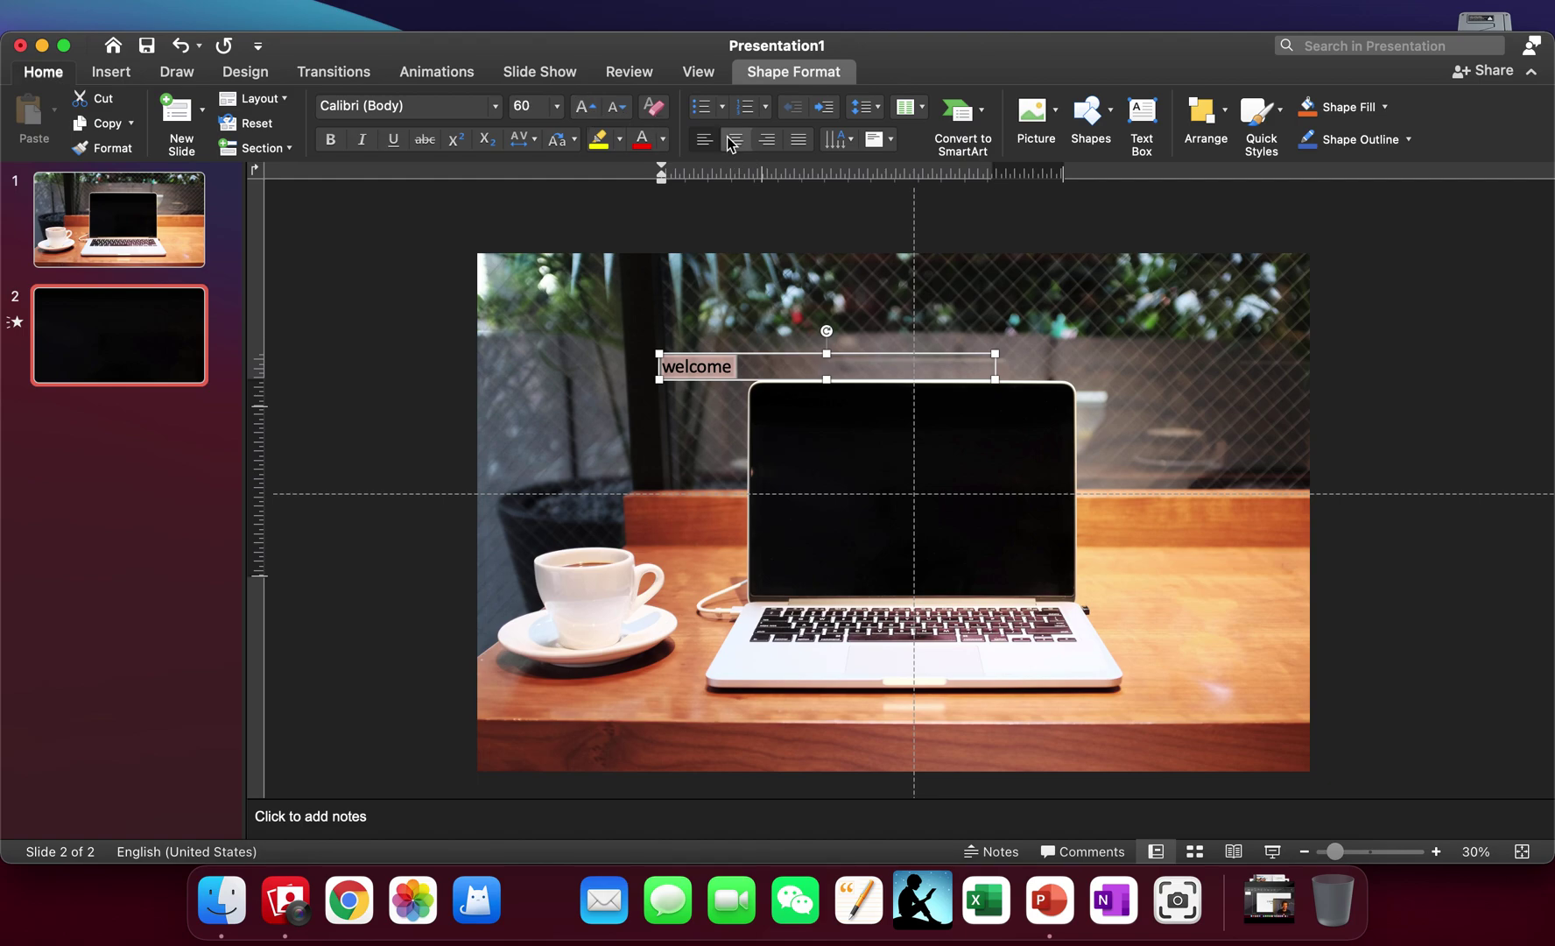
{"action": "left_click", "coordinate": [734, 139]}
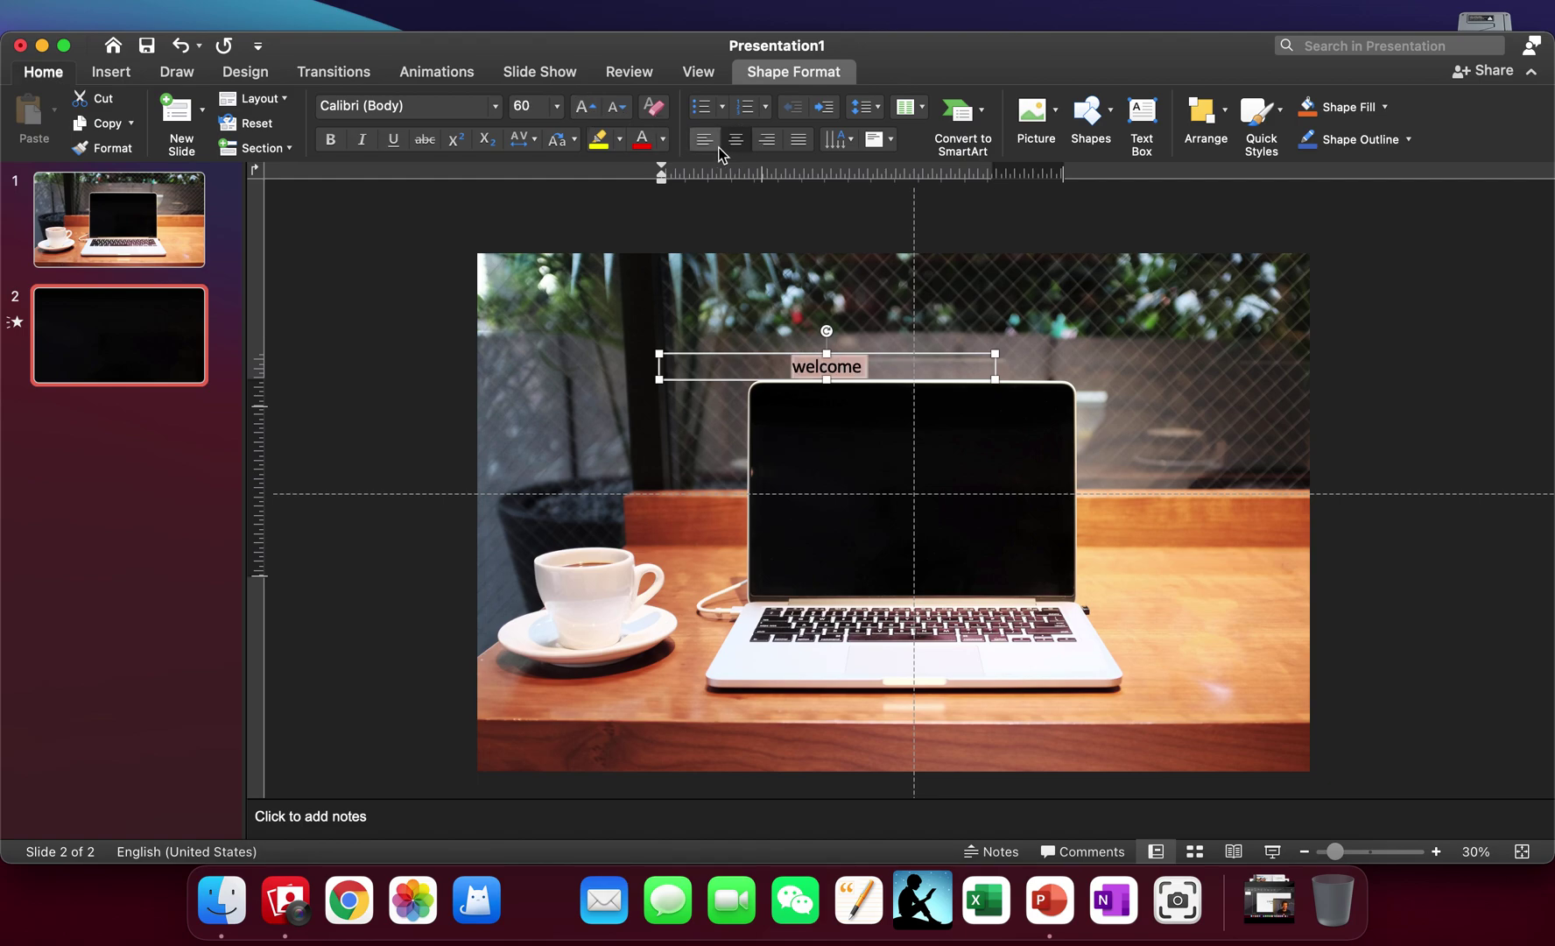
{"action": "left_click", "coordinate": [663, 140]}
{"action": "left_click", "coordinate": [653, 197]}
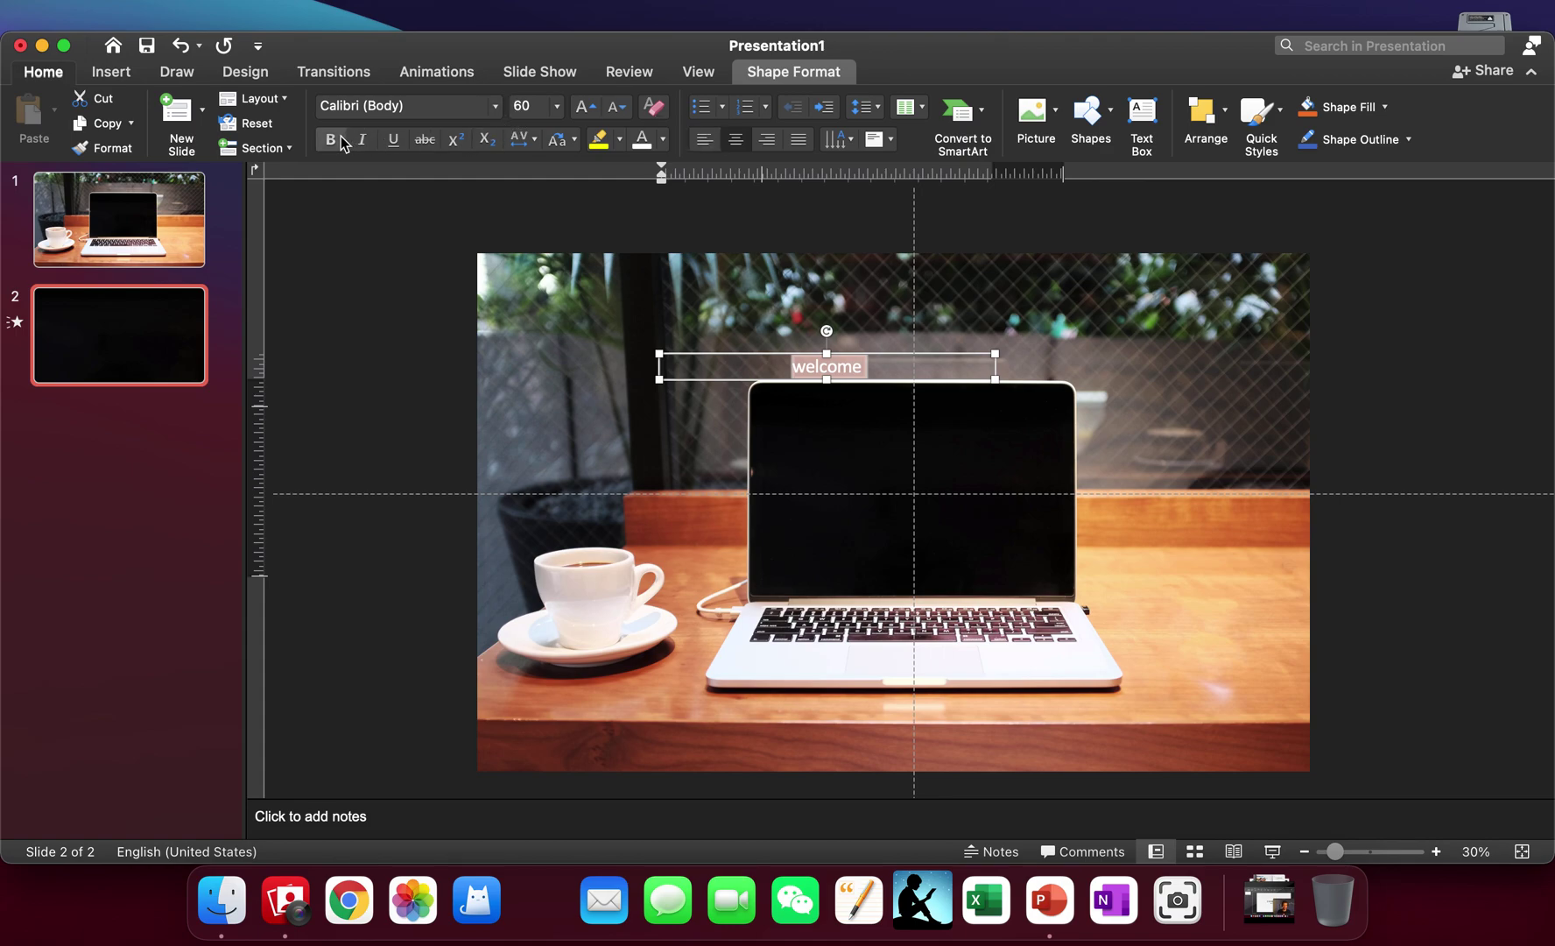
Make the "welcome" text bold at 166 pt and place its box in the middle of the black laptop screen
{"action": "left_click", "coordinate": [578, 120]}
{"action": "left_click", "coordinate": [578, 120]}
{"action": "left_click", "coordinate": [579, 119]}
{"action": "left_click", "coordinate": [579, 120]}
{"action": "left_click", "coordinate": [579, 120]}
{"action": "left_click", "coordinate": [579, 120]}
{"action": "left_click", "coordinate": [579, 120]}
{"action": "left_click", "coordinate": [579, 120]}
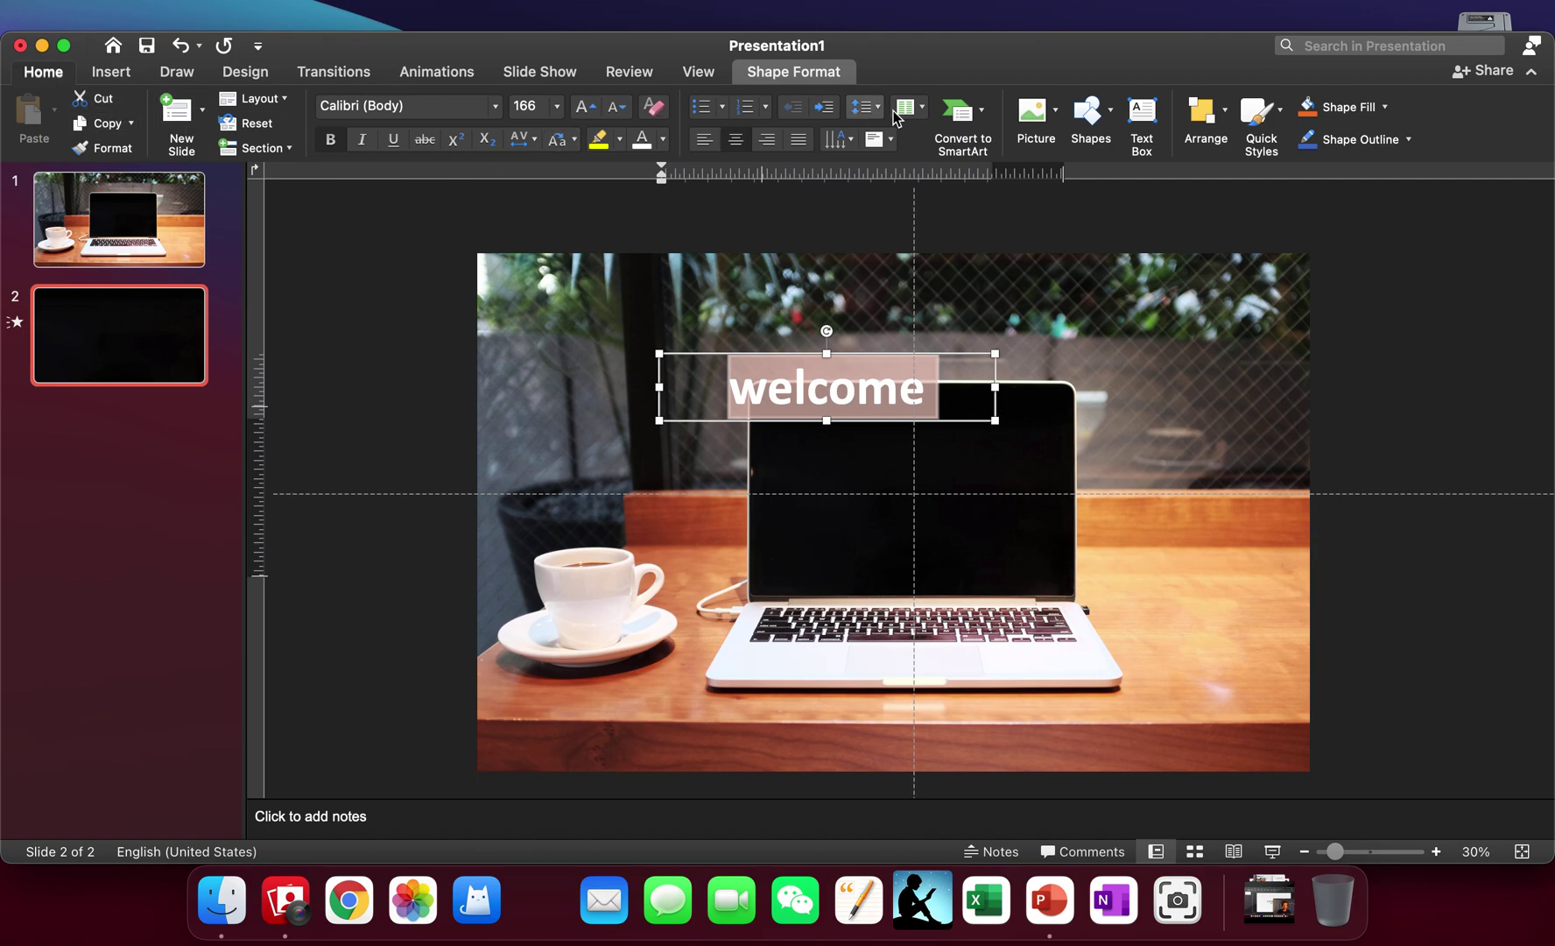
{"action": "left_click_drag", "start_coordinate": [787, 354], "coordinate": [870, 452]}
{"action": "left_click", "coordinate": [1498, 435]}
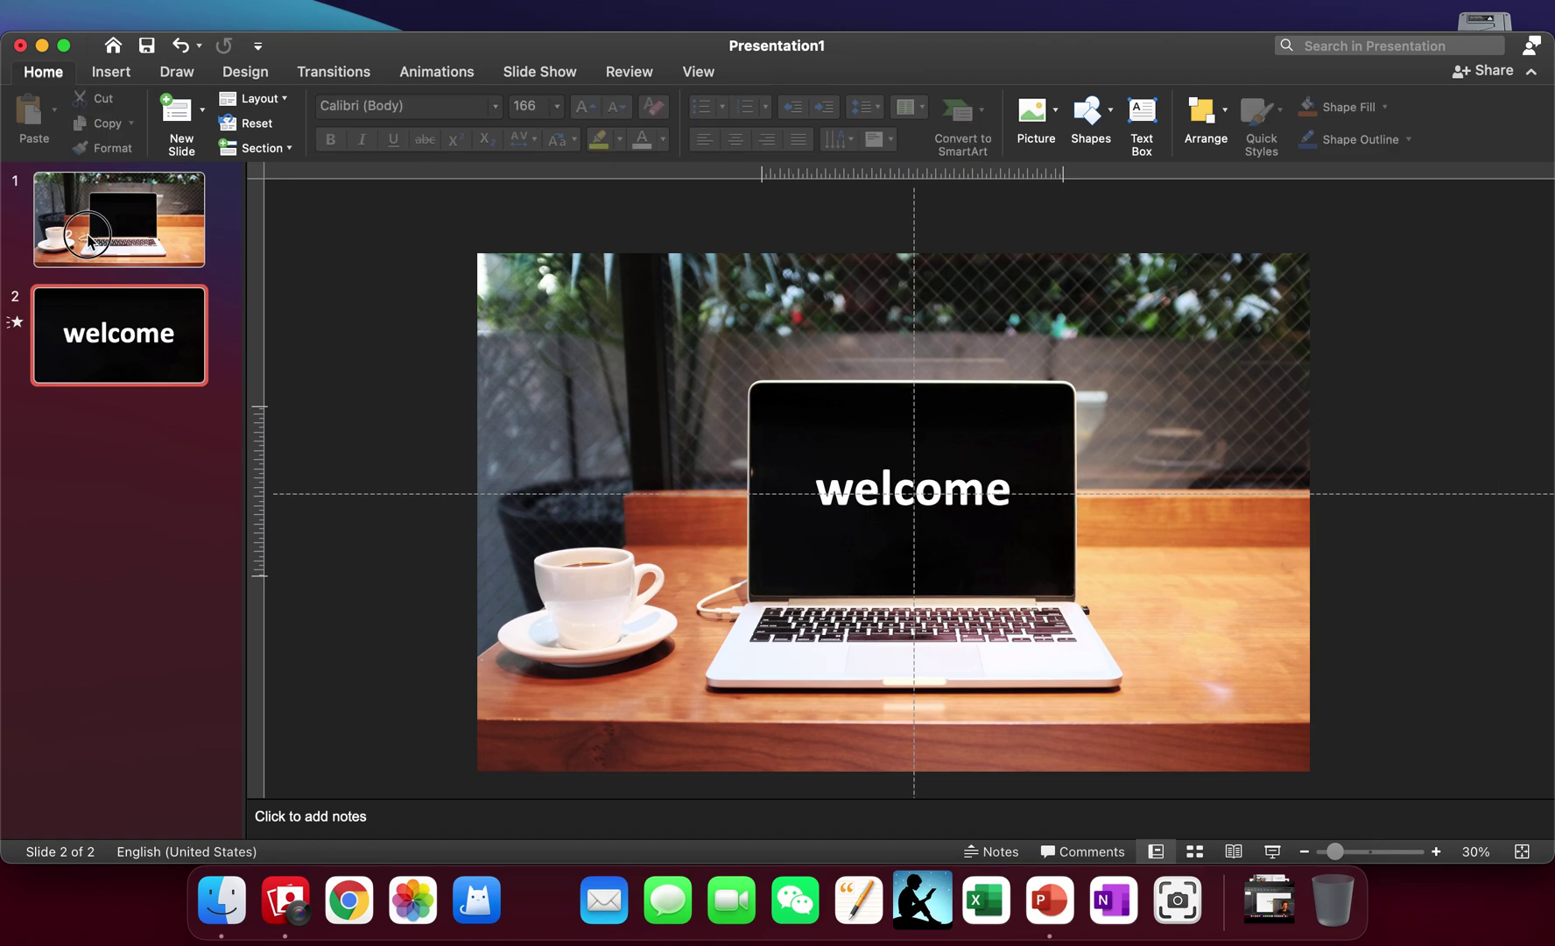
Play the slide show from slide 1 through slide 2 to check the Morph zoom, and exit it
{"action": "left_click", "coordinate": [109, 232]}
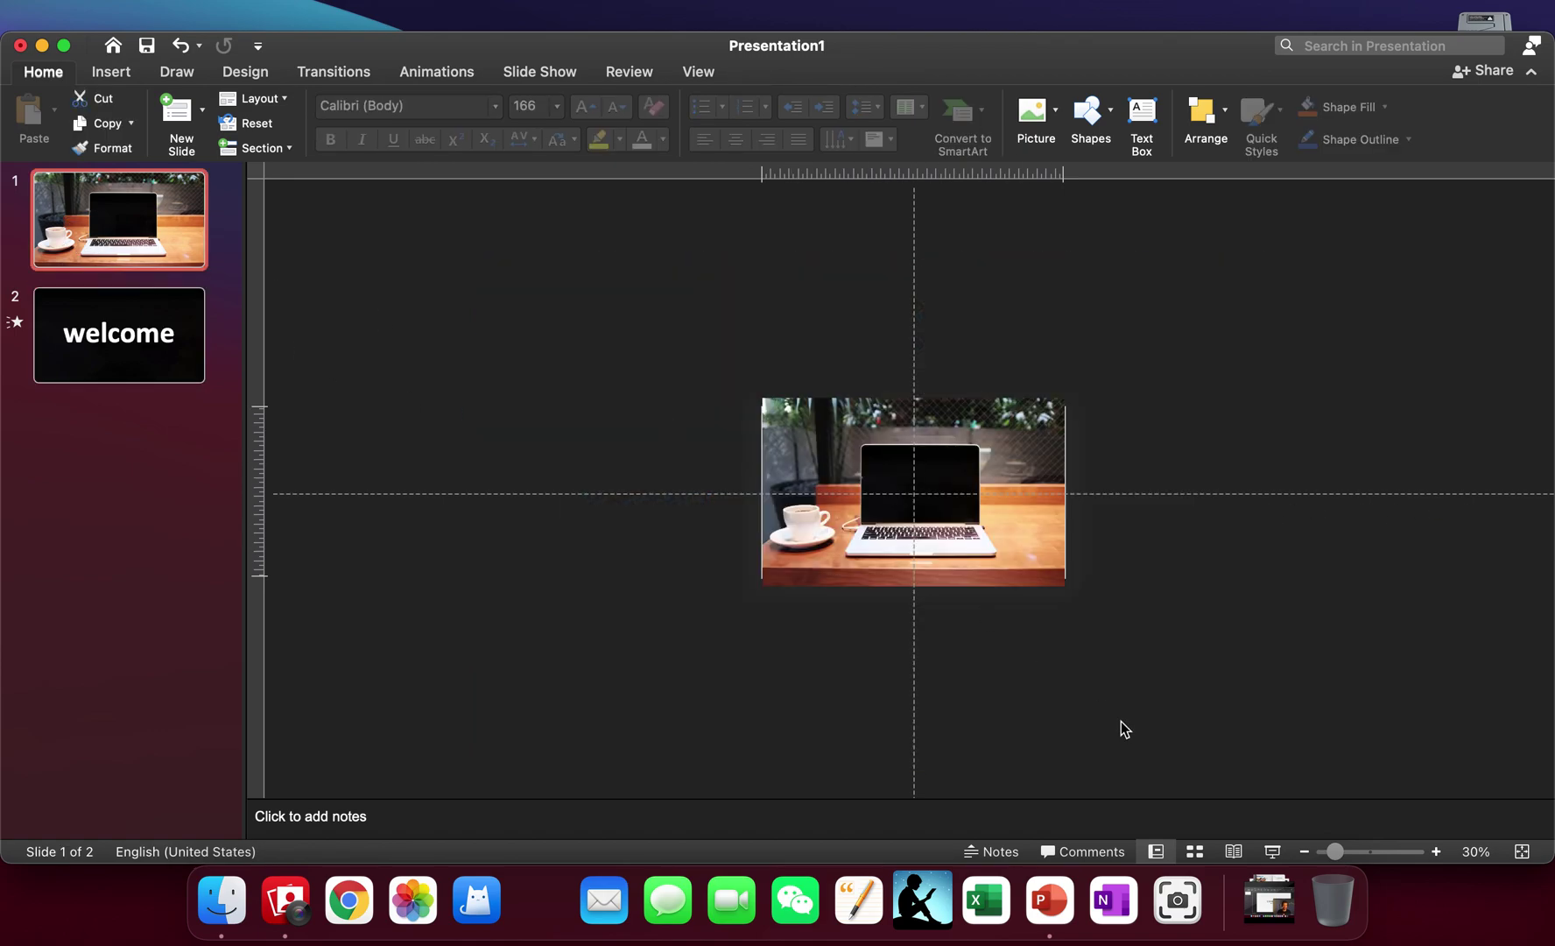
{"action": "left_click", "coordinate": [1231, 851]}
{"action": "left_click", "coordinate": [1029, 433]}
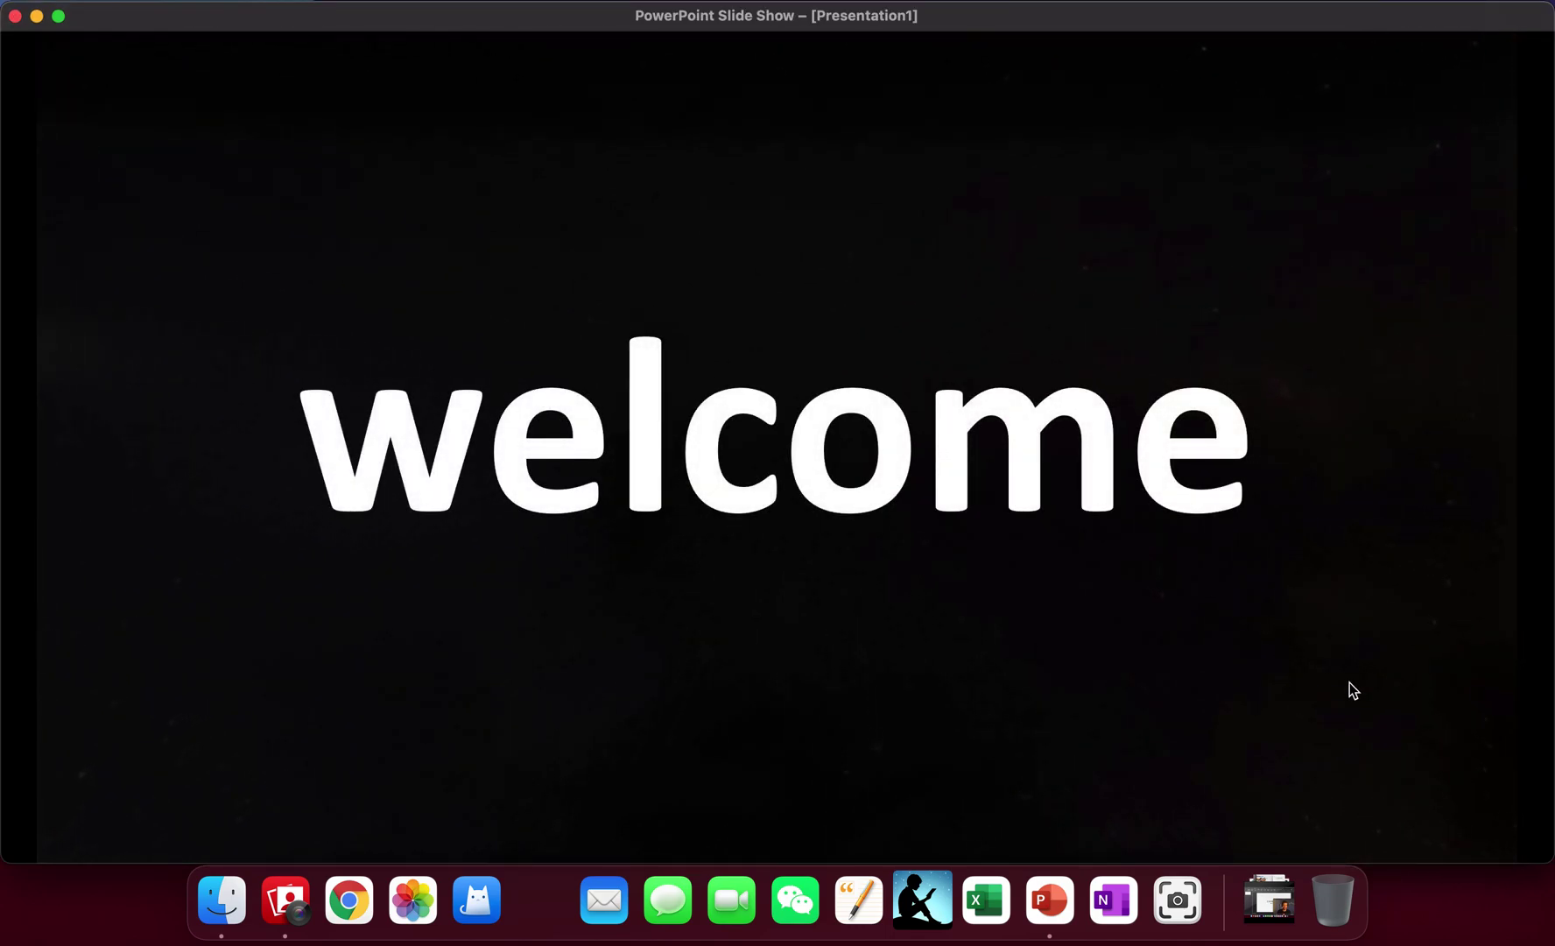
{"action": "left_click", "coordinate": [451, 351]}
{"action": "mouse_move", "coordinate": [1, 2]}
{"action": "left_click", "coordinate": [31, 37]}
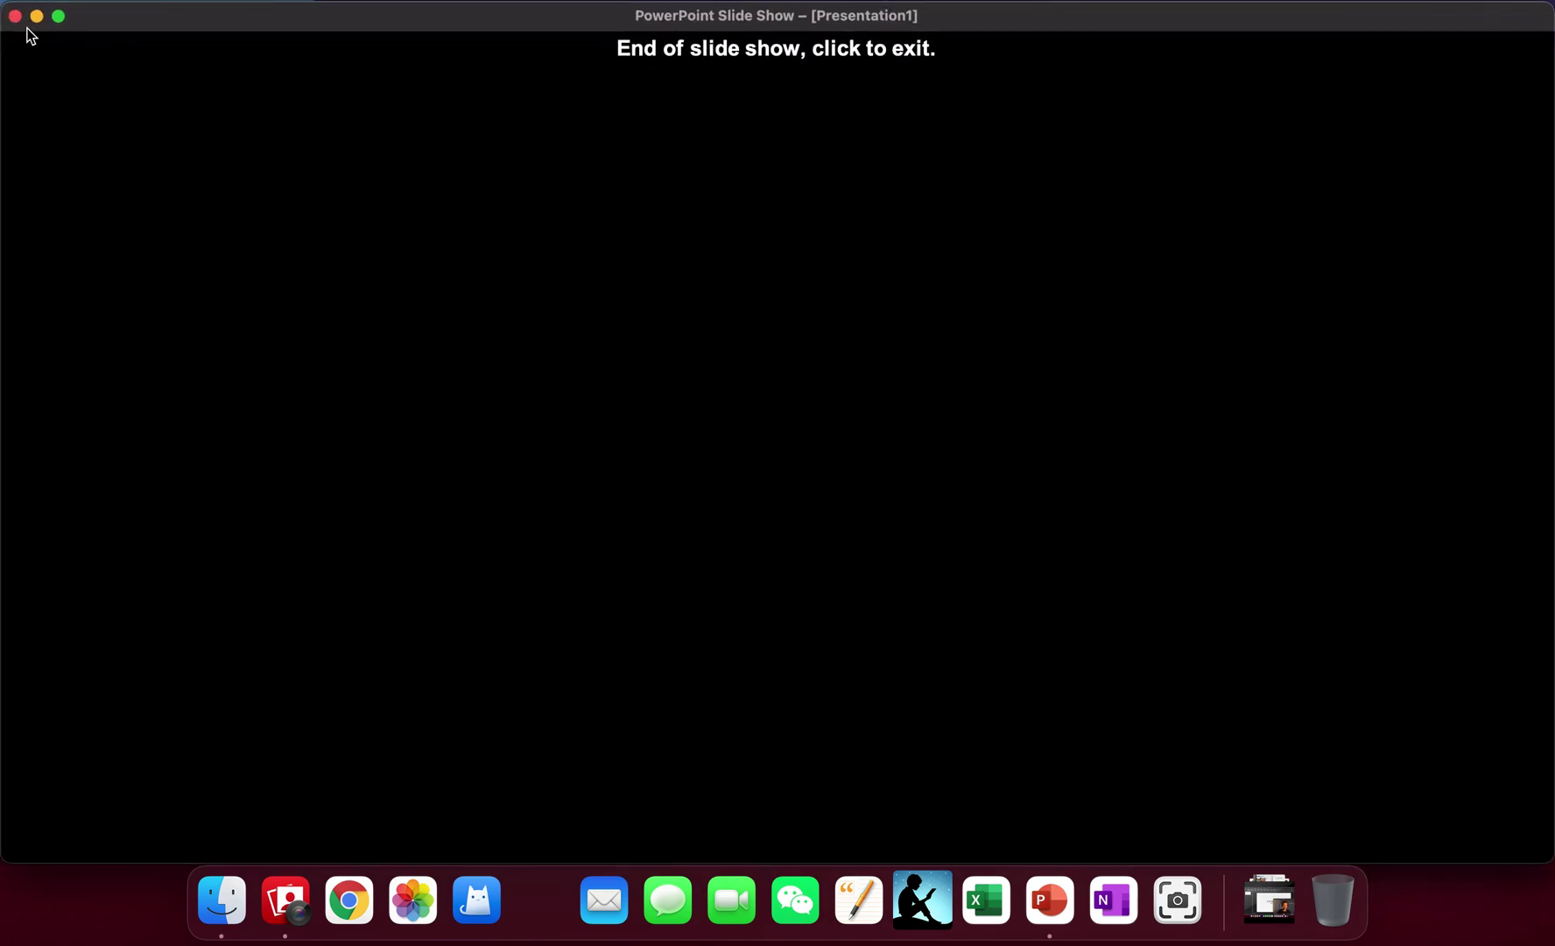
{"action": "left_click", "coordinate": [576, 237]}
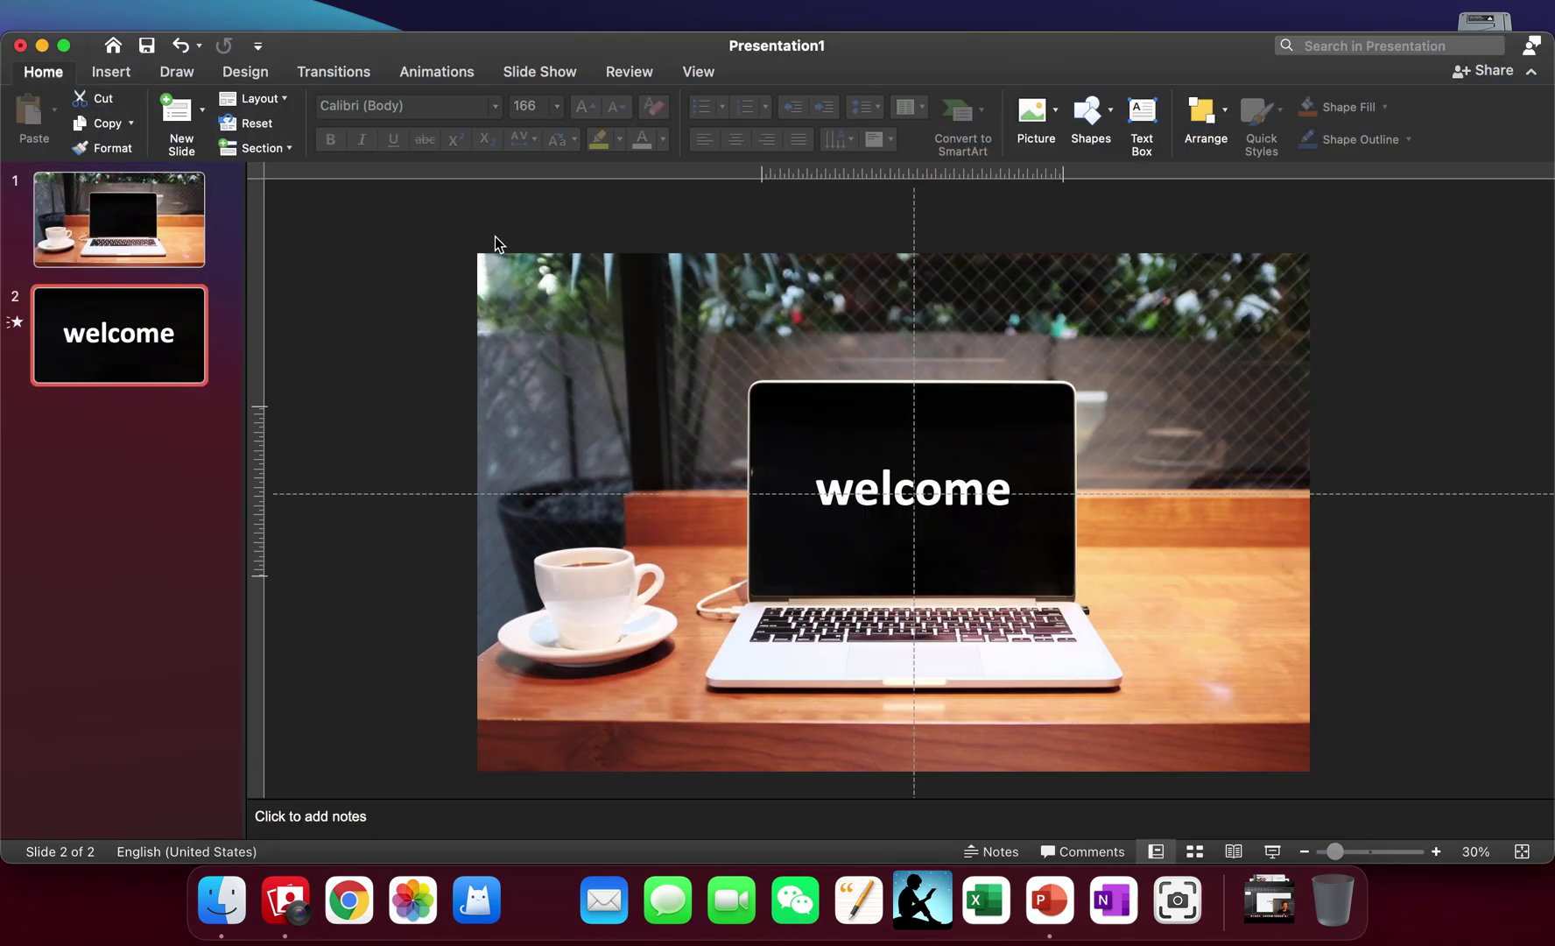